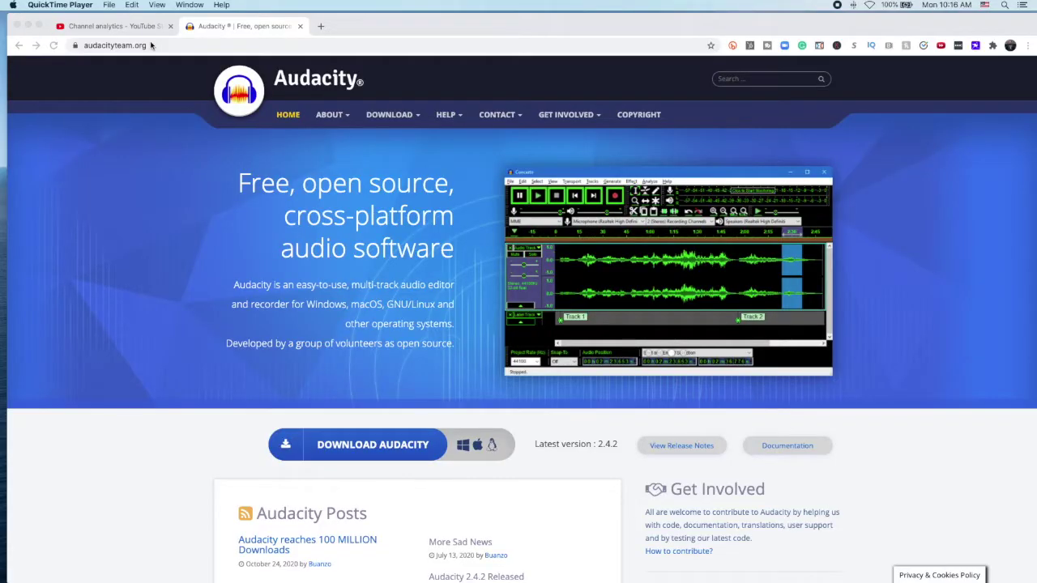
Step: Bring Chrome forward, open the Audacity download page, then switch back to Audacity
left_click(383, 448)
left_click(383, 444)
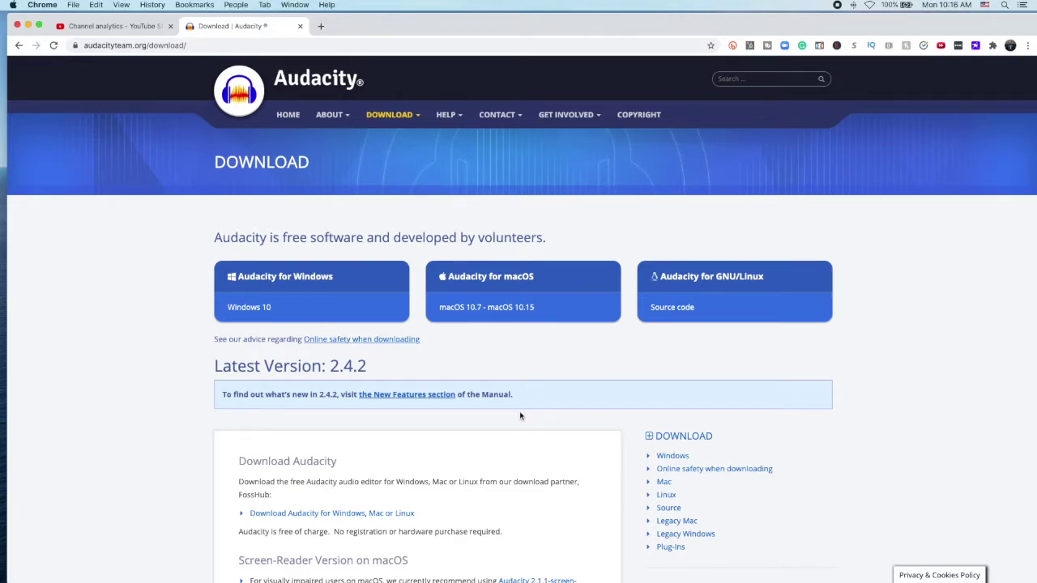
mouse_move(907, 567)
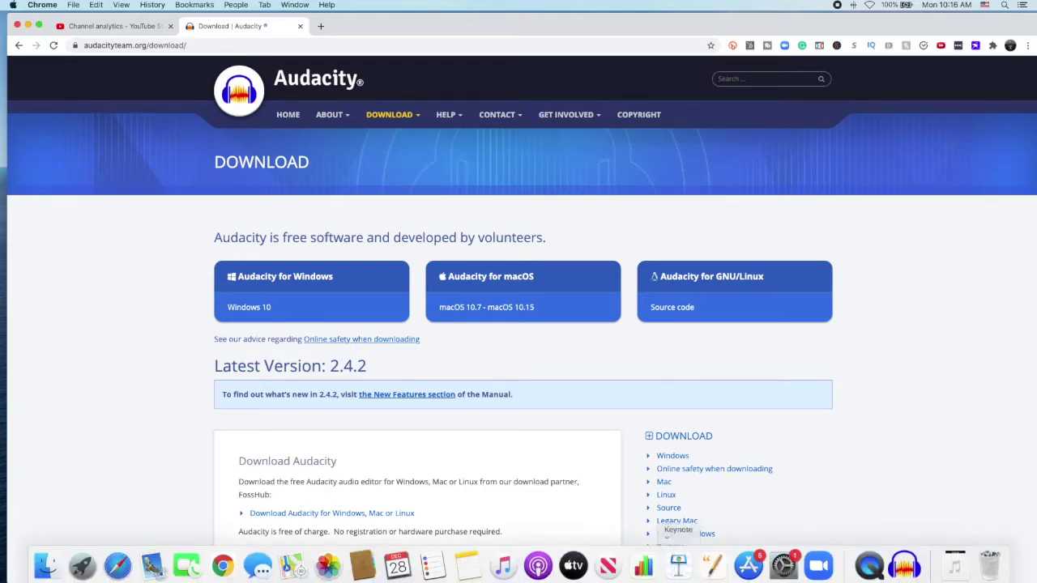
left_click(904, 563)
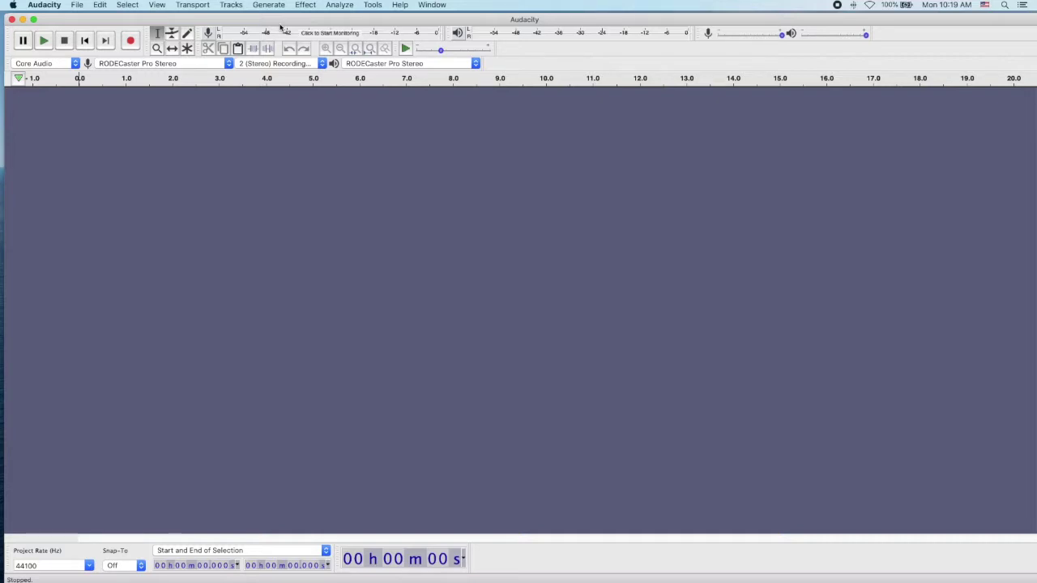
Step: Nudge the empty Audacity project window slightly into position
left_click_drag(154, 20, 151, 19)
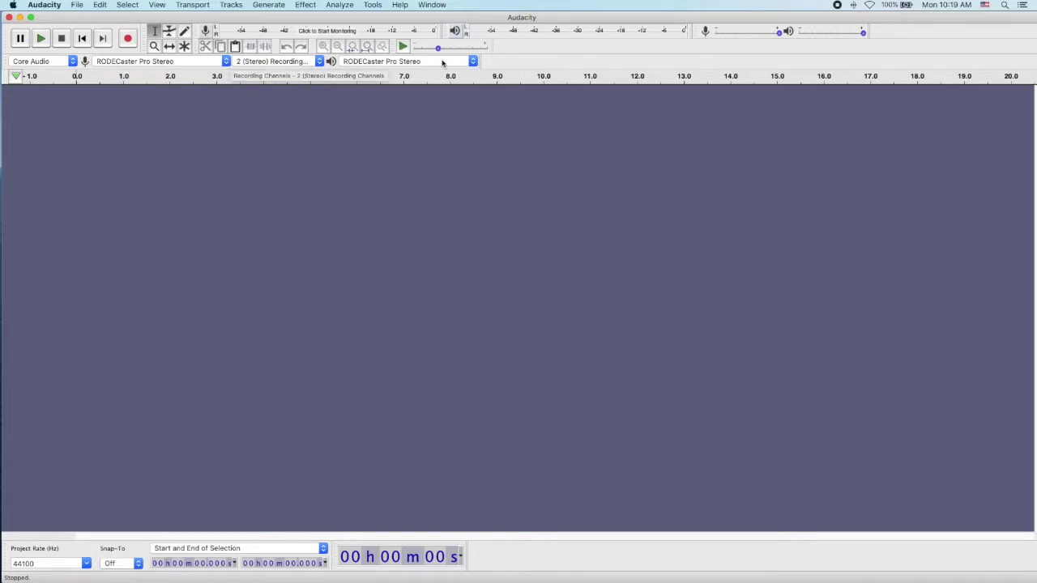
Step: Browse the Playback, Recording, MIDI Devices, Quality, Interface, Tracks and Spectrograms preferences, ending on Devices
left_click(44, 5)
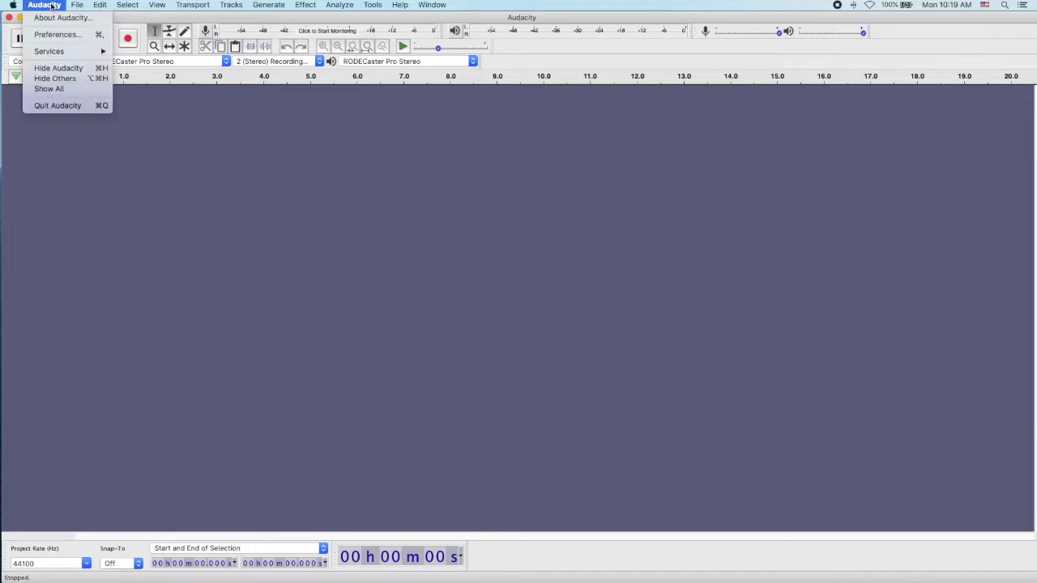
left_click(57, 36)
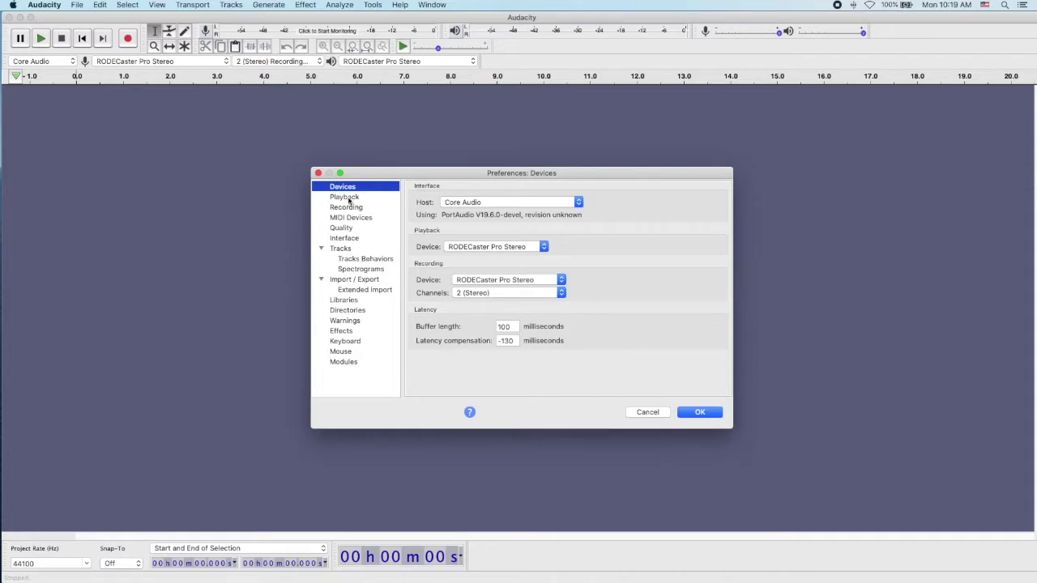
left_click(348, 201)
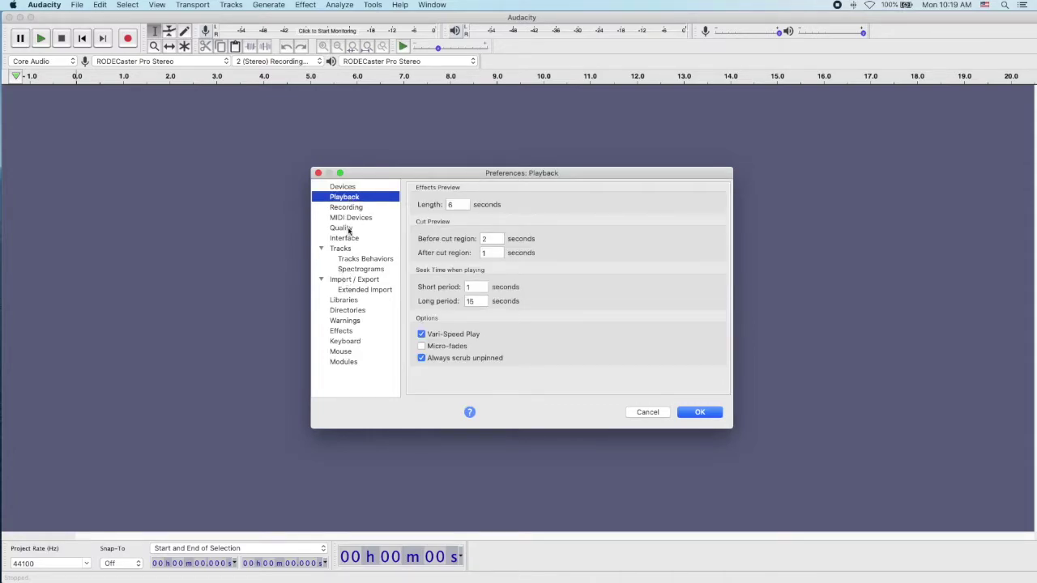
left_click(344, 209)
left_click(349, 218)
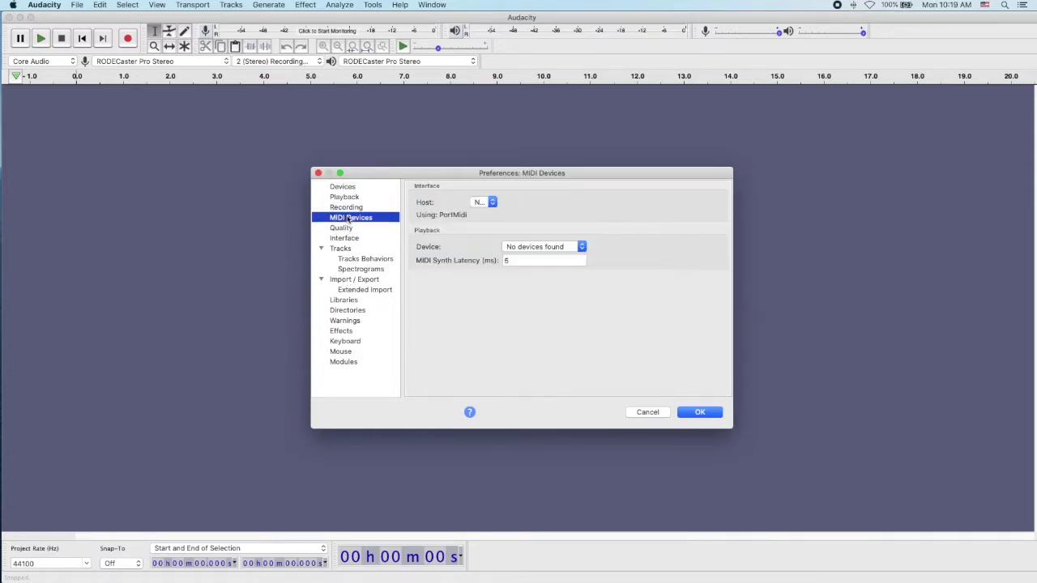
left_click(348, 238)
left_click(346, 229)
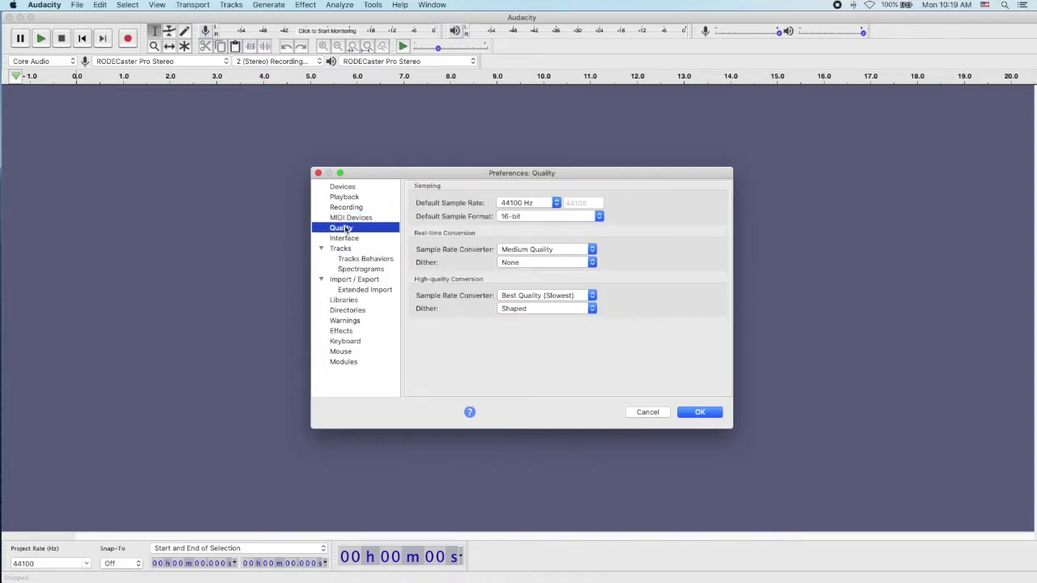
left_click(345, 240)
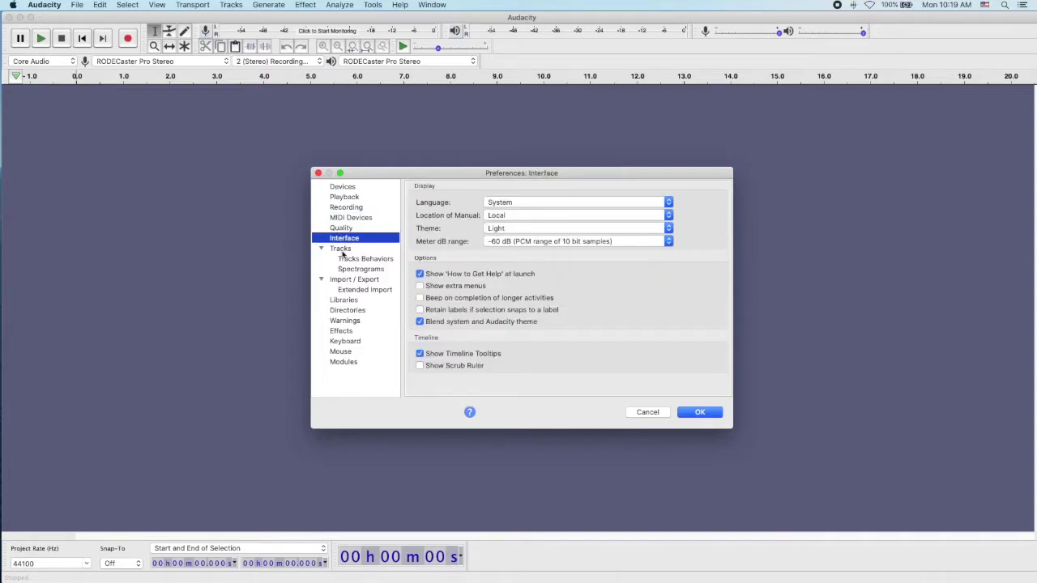
left_click(341, 249)
left_click(359, 263)
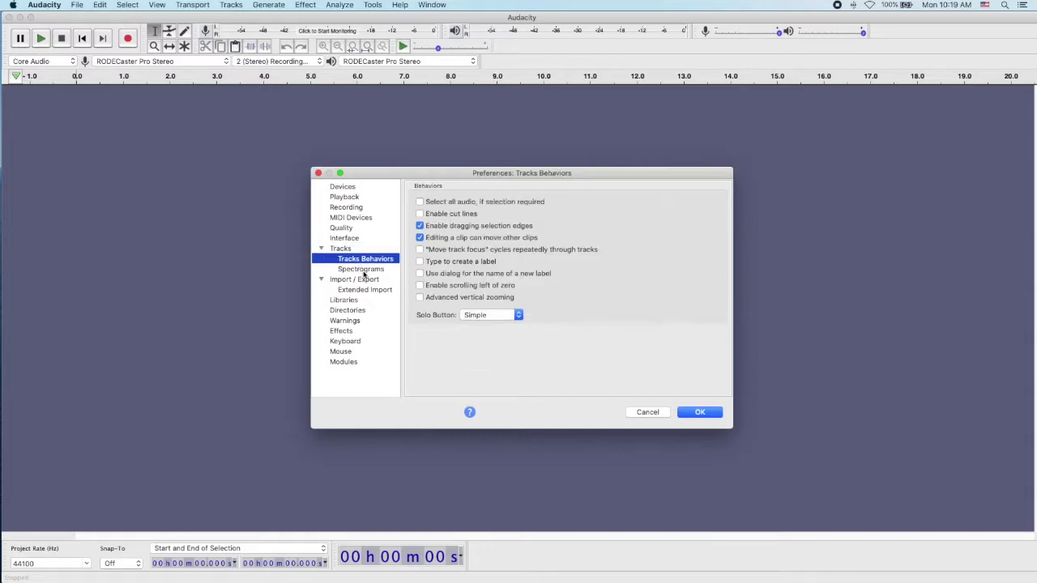
left_click(362, 269)
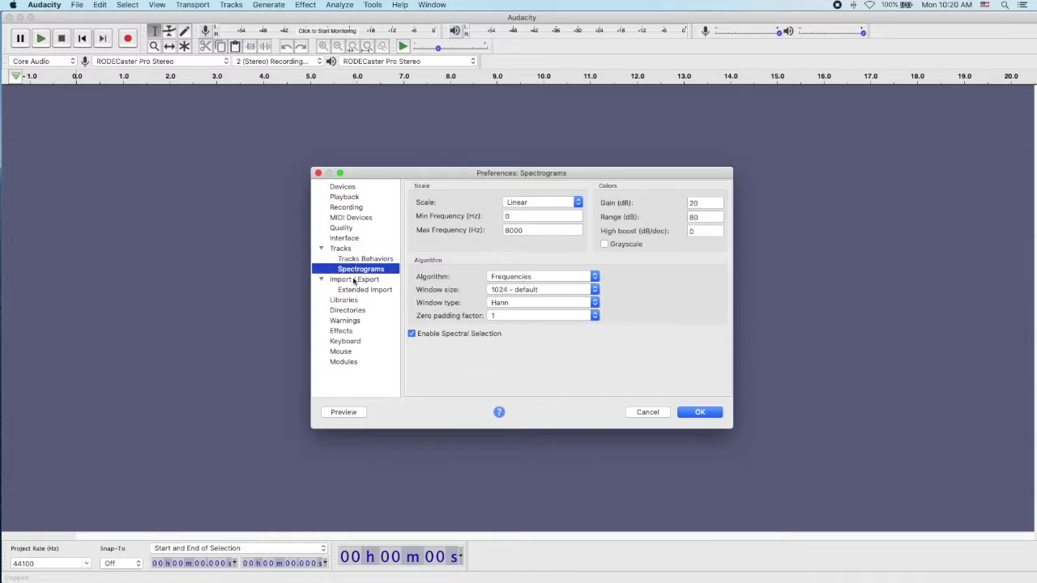
left_click(349, 187)
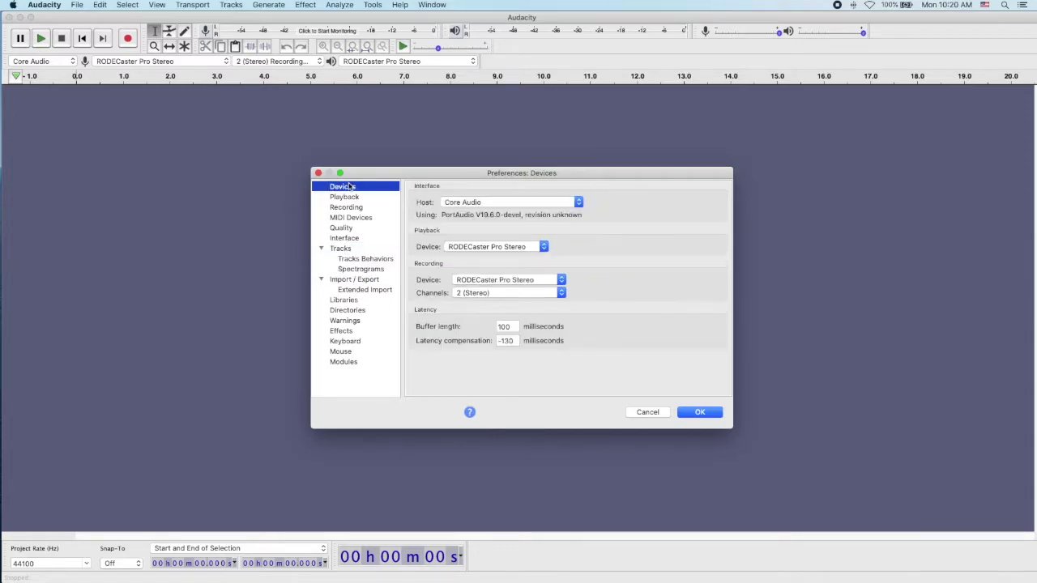
Step: Keep RODECaster Pro Stereo as playback and recording device in Preferences and confirm with OK
left_click(484, 250)
left_click(497, 280)
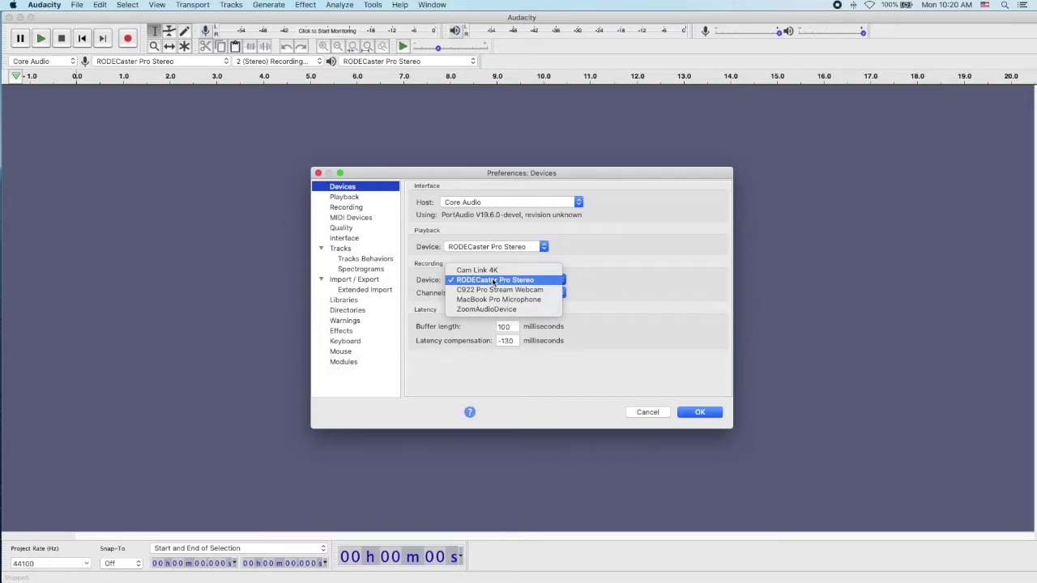
left_click(493, 281)
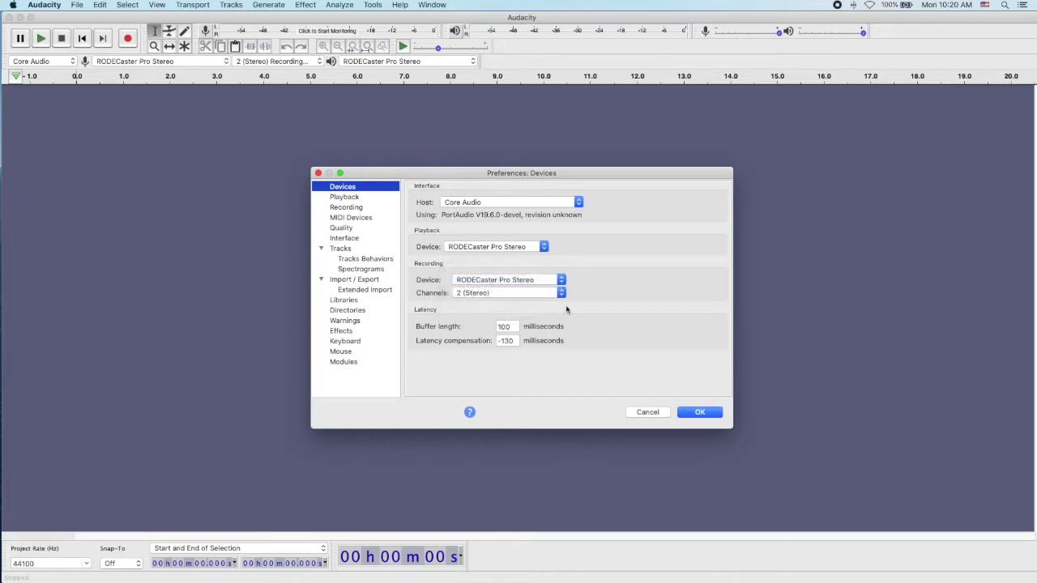
left_click(705, 413)
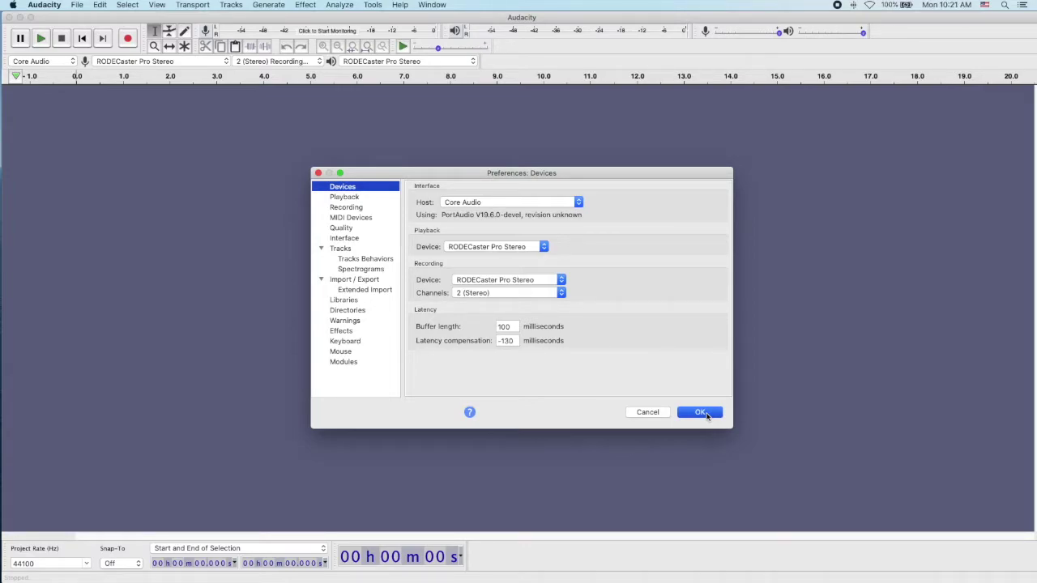
left_click(706, 414)
Step: Confirm RODECaster Pro Stereo in the toolbar input and output lists, then start a test recording
left_click(194, 62)
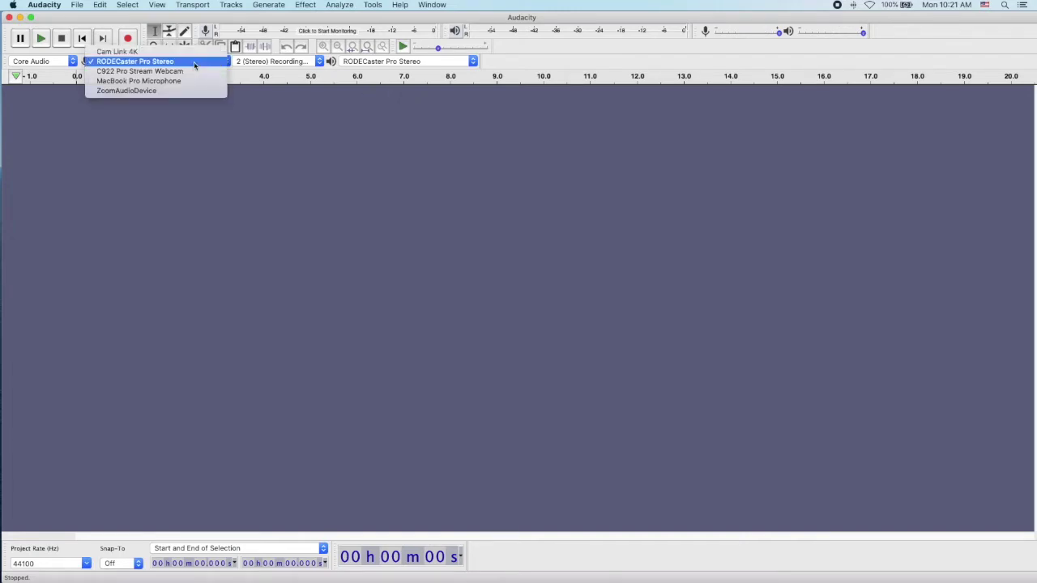
left_click(195, 62)
left_click(404, 61)
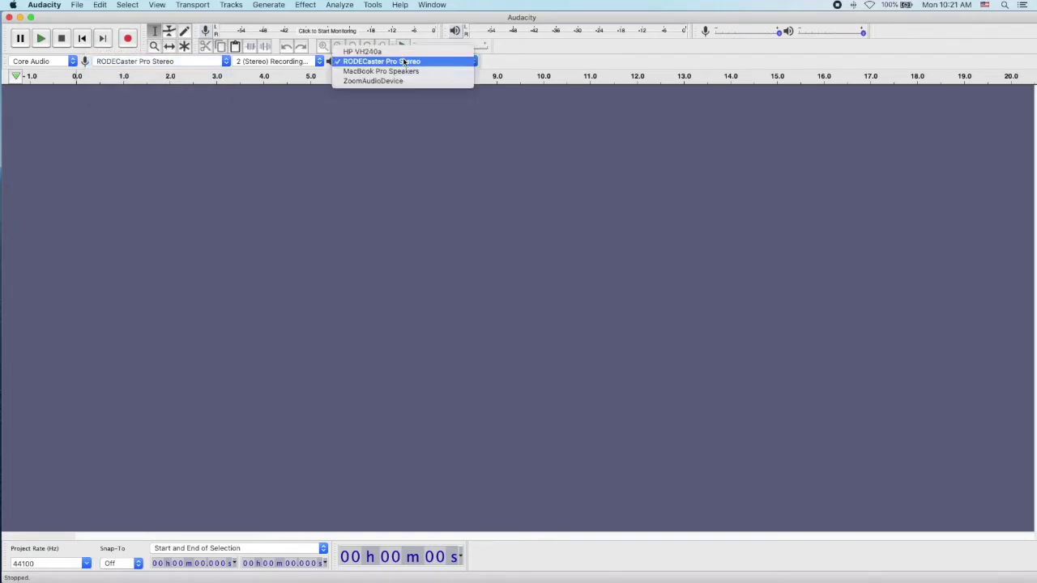
left_click(404, 62)
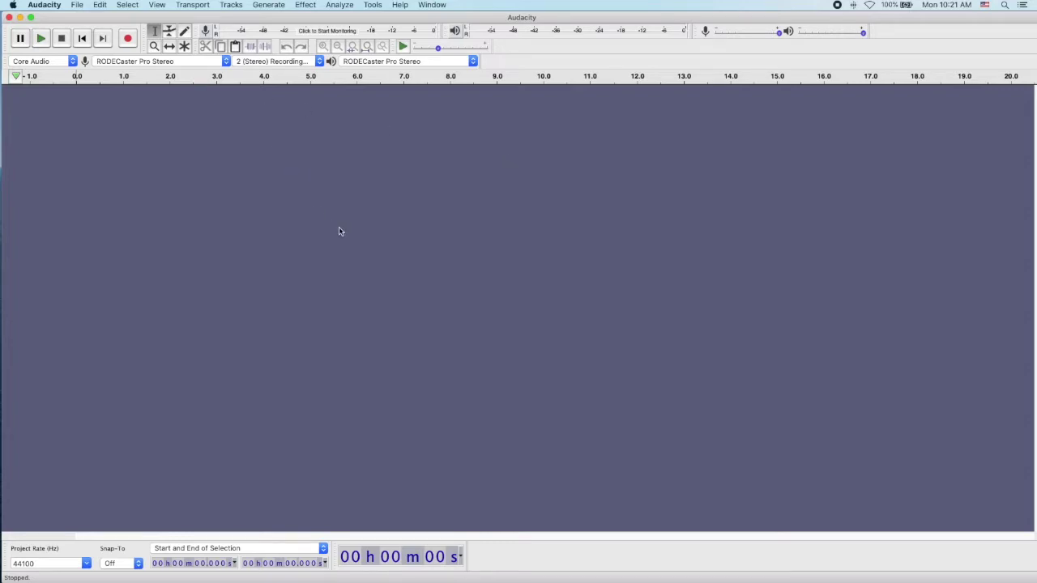
left_click(127, 39)
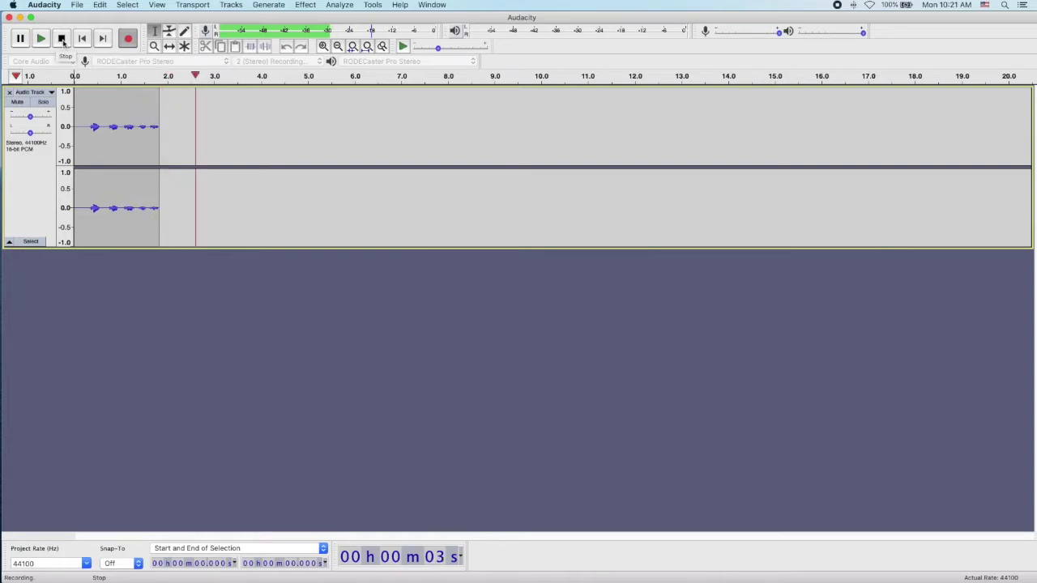
left_click(62, 39)
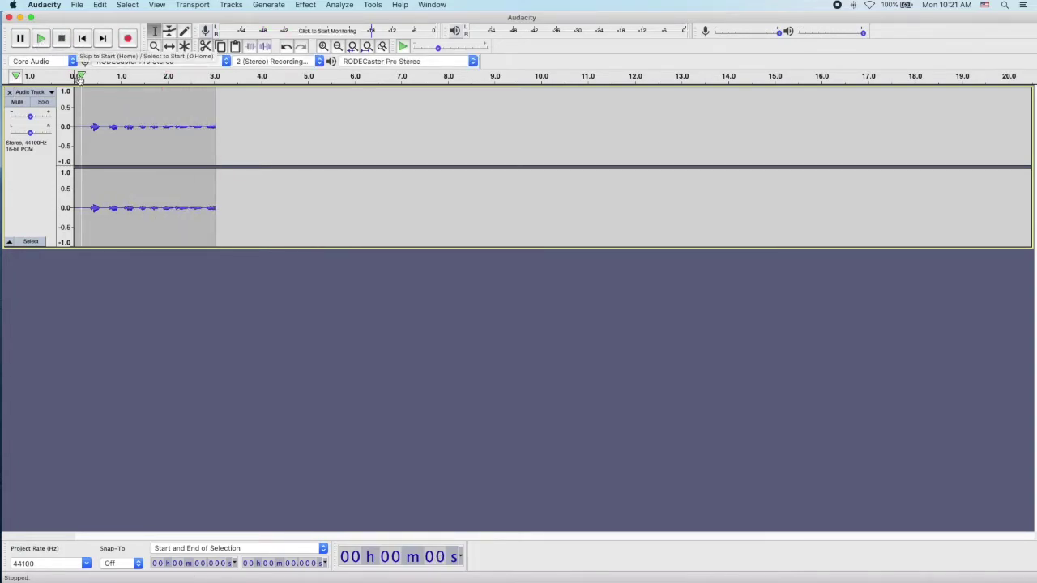
left_click(41, 39)
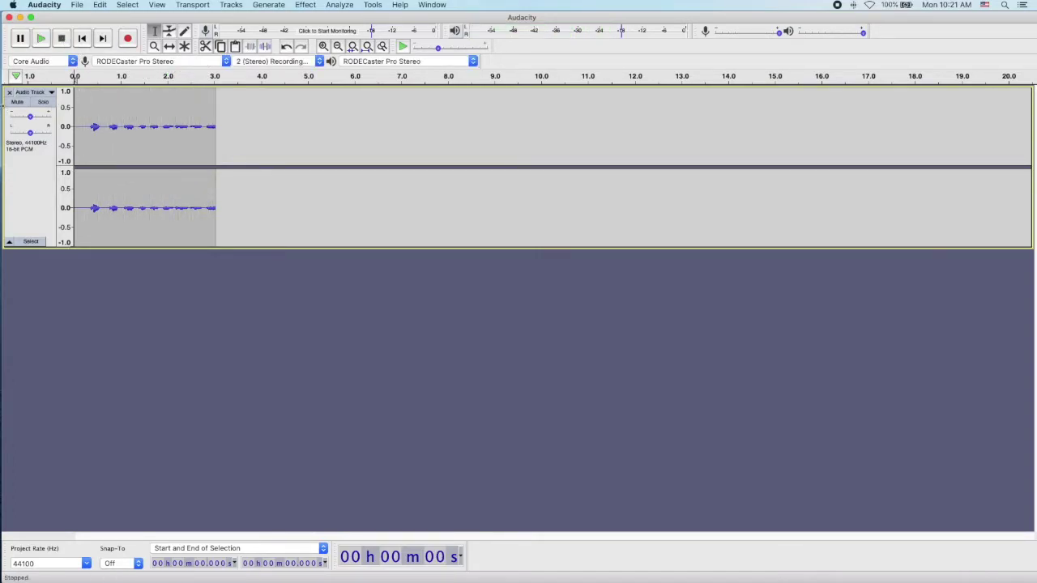
left_click(11, 94)
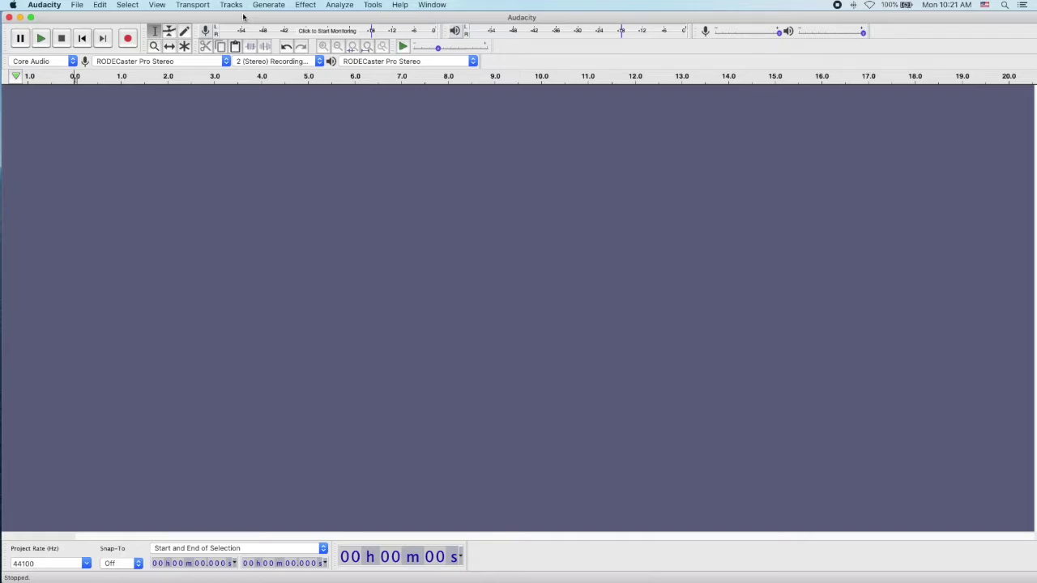
left_click(127, 38)
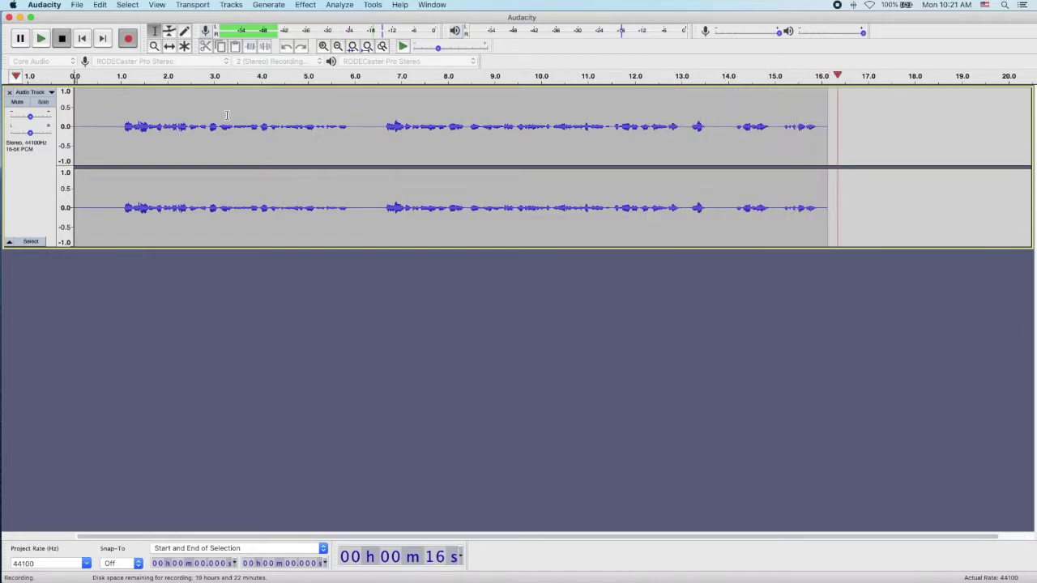
Step: Stop the roughly 17.5-second voiceover recording and play it back once to check it
key("space")
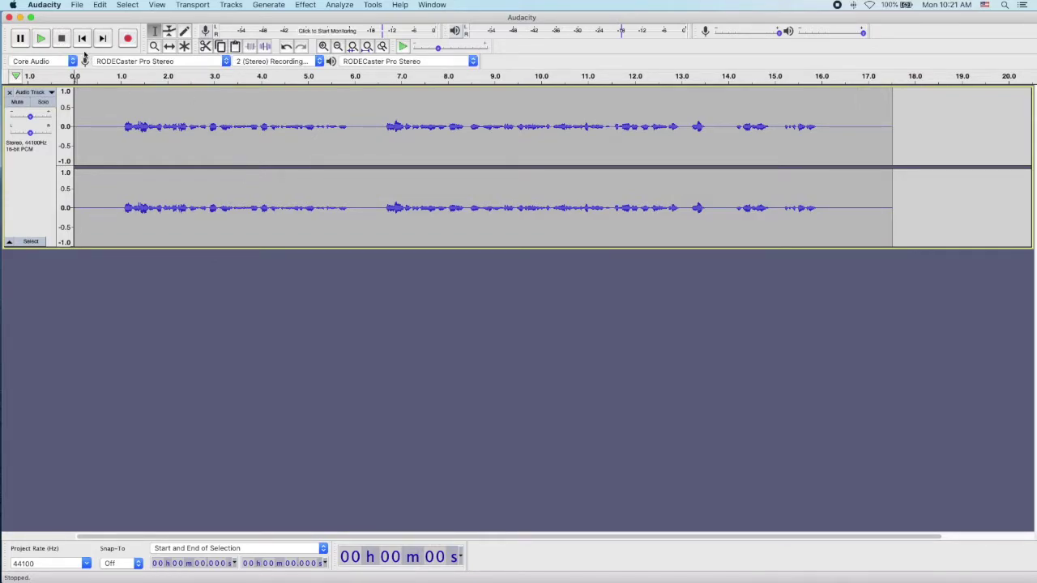
left_click(42, 40)
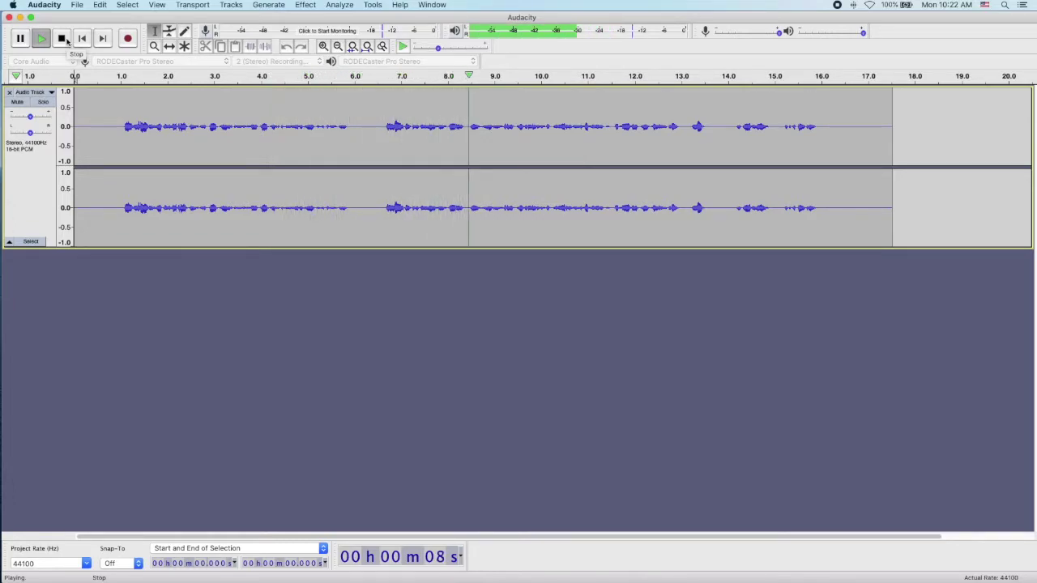
left_click(63, 39)
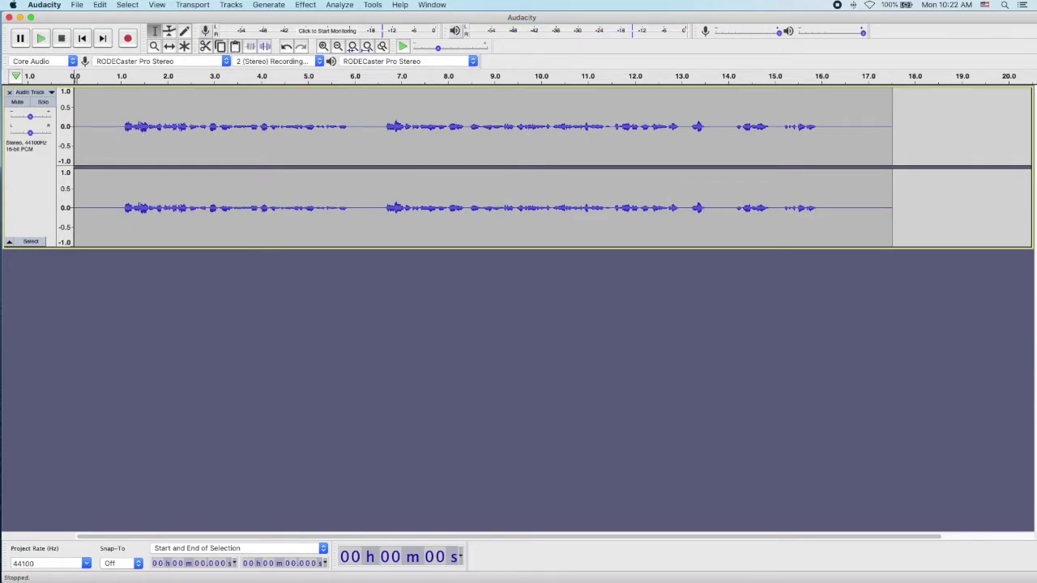
mouse_move(205, 567)
Step: Open audiojungle.net in a new Chrome tab and highlight its 1,472,043 tracks figure
left_click(227, 566)
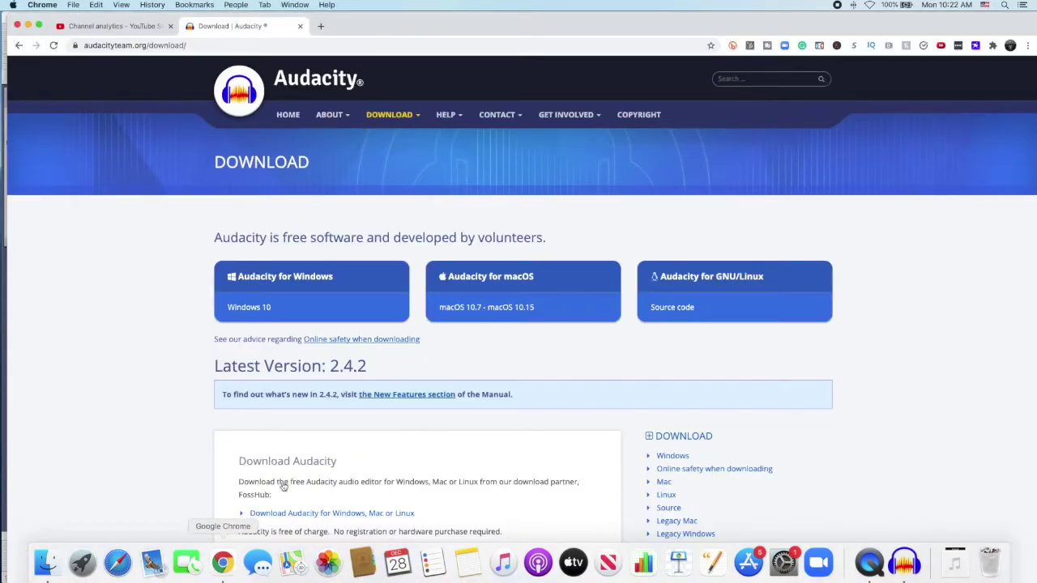
left_click(321, 26)
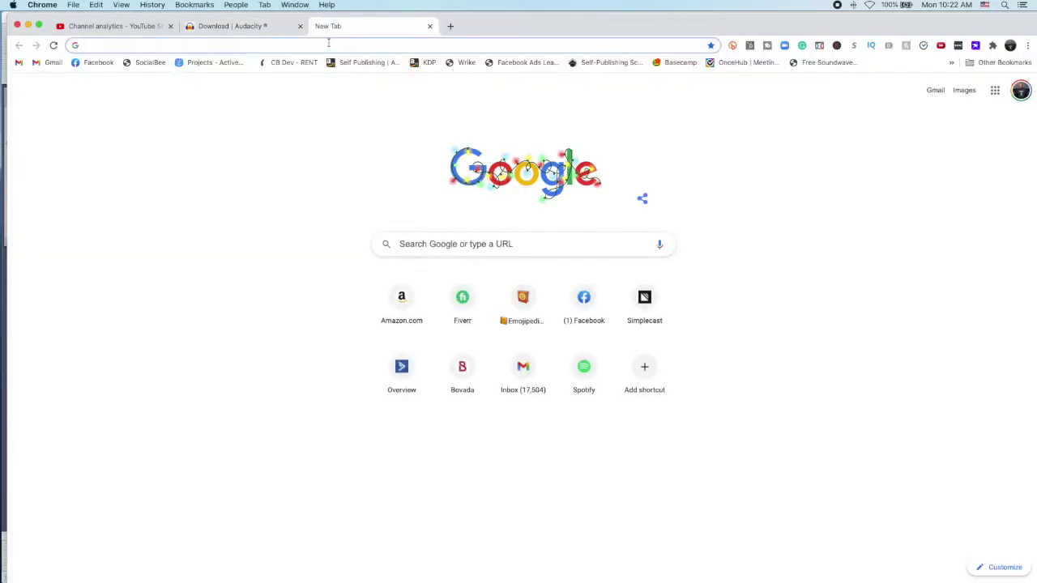
type("audi")
key("Return")
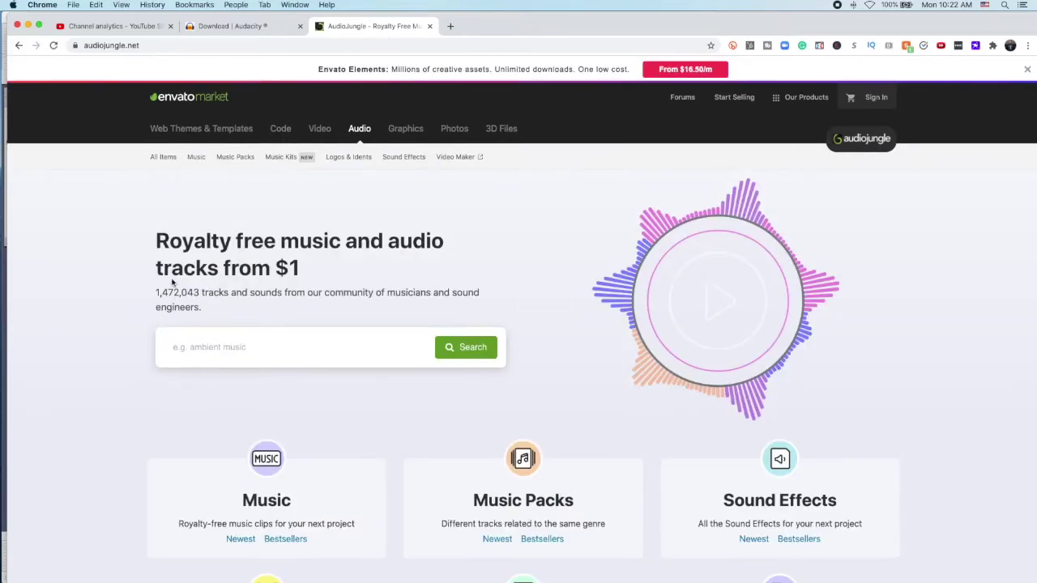
left_click_drag(156, 293, 282, 293)
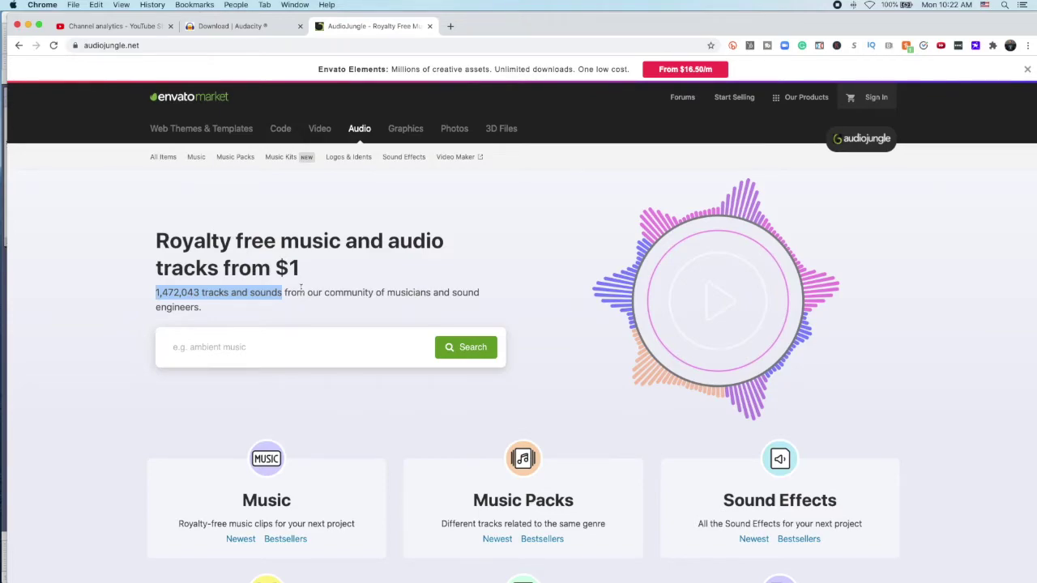
left_click(357, 281)
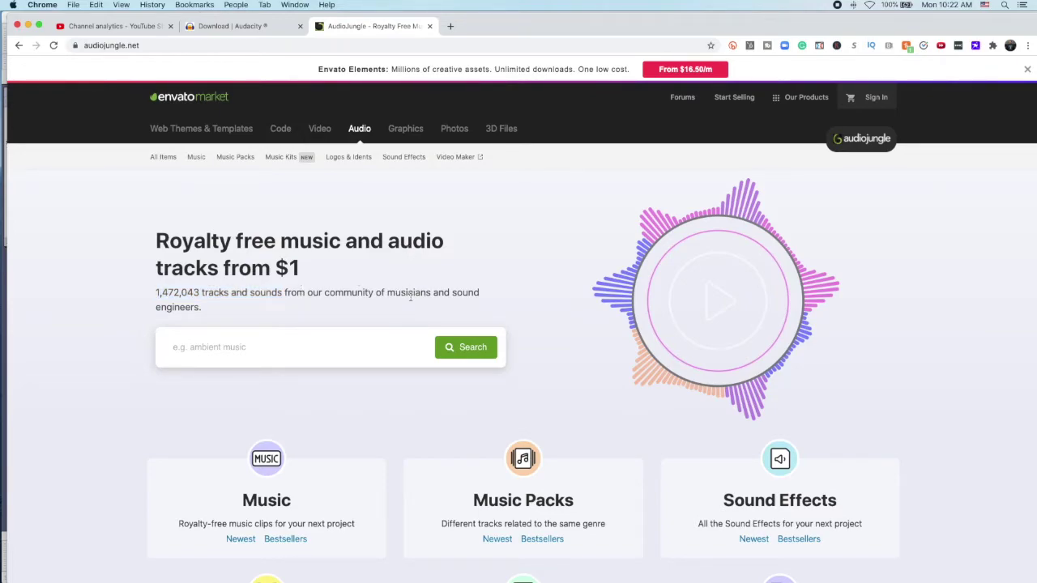
Step: Go to Royalty Free Music Tracks, open the Corporate genre and scroll through its listings
left_click(197, 159)
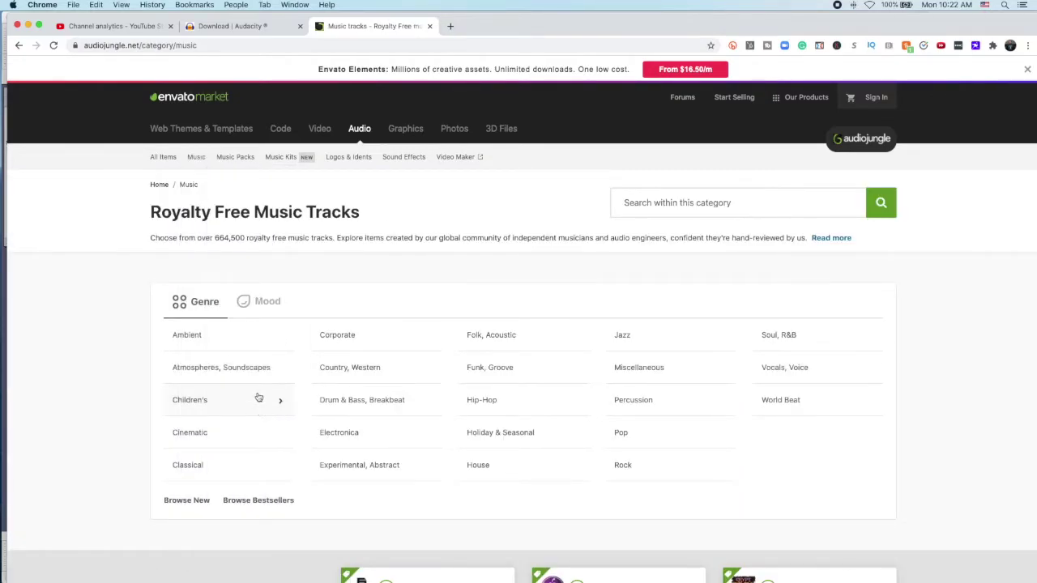
left_click(352, 337)
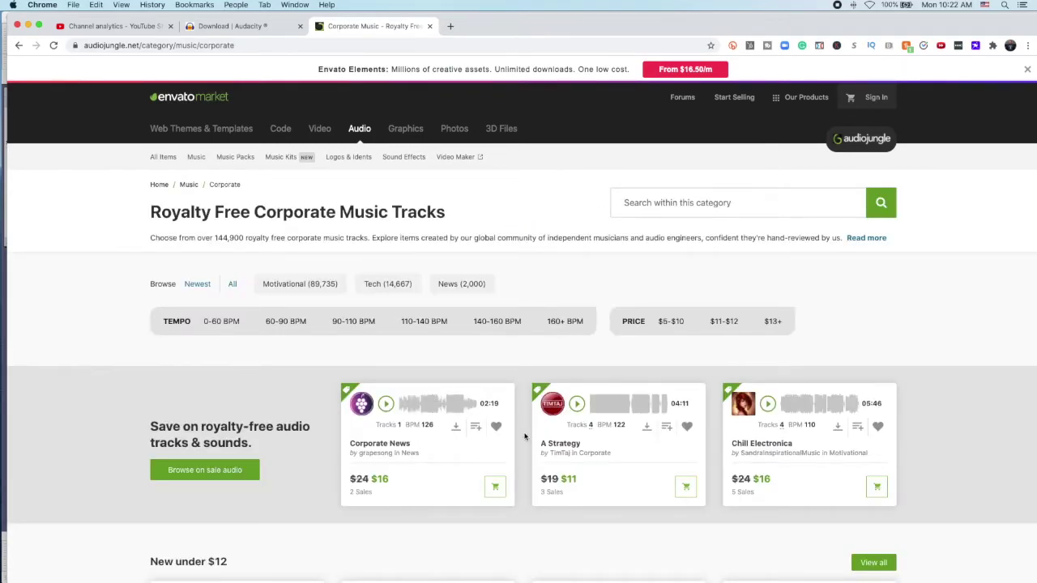
scroll(268, 404, "down", 3)
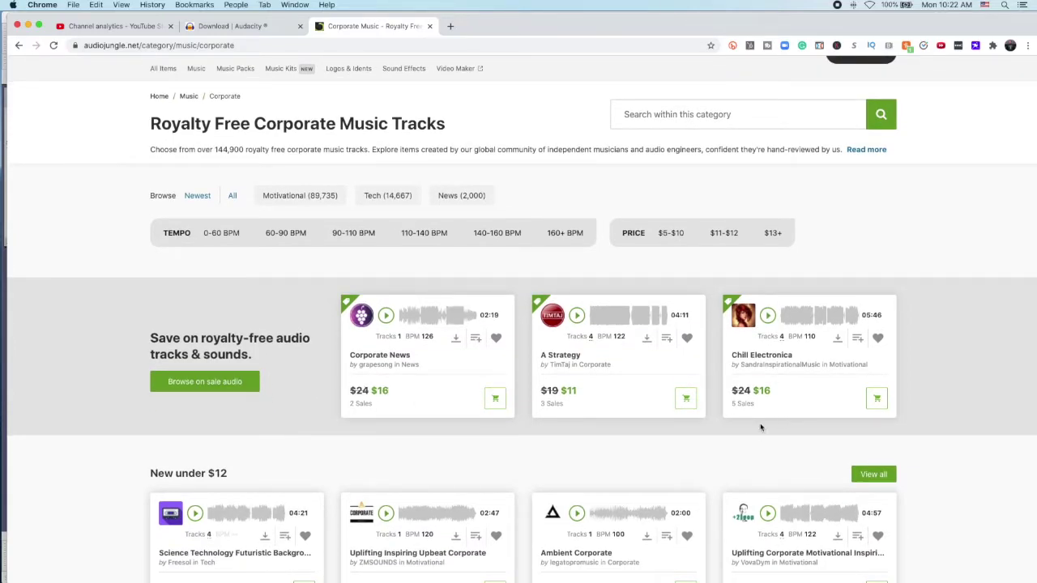
scroll(760, 427, "down", 5)
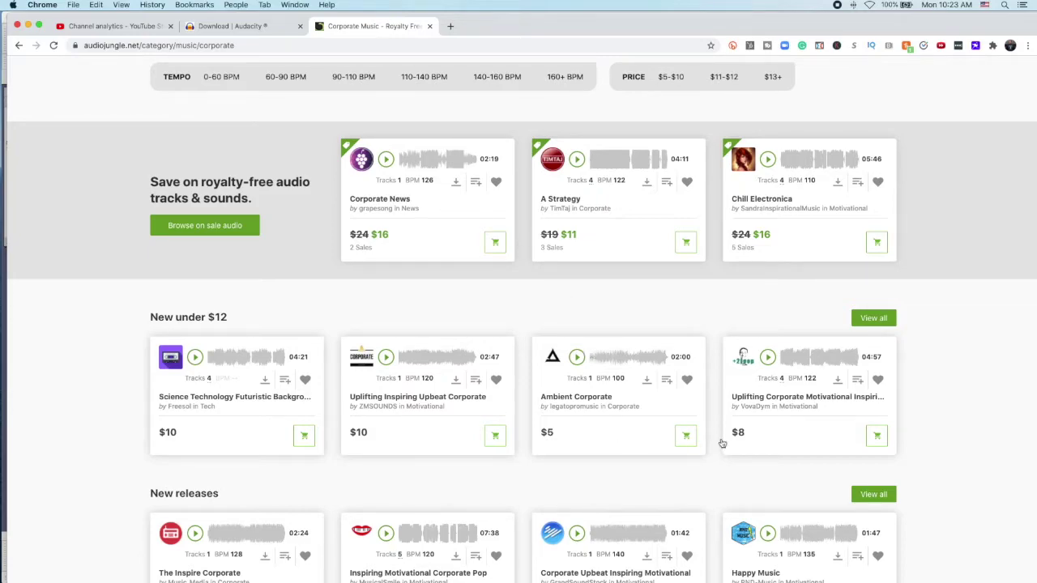
scroll(780, 439, "down", 1)
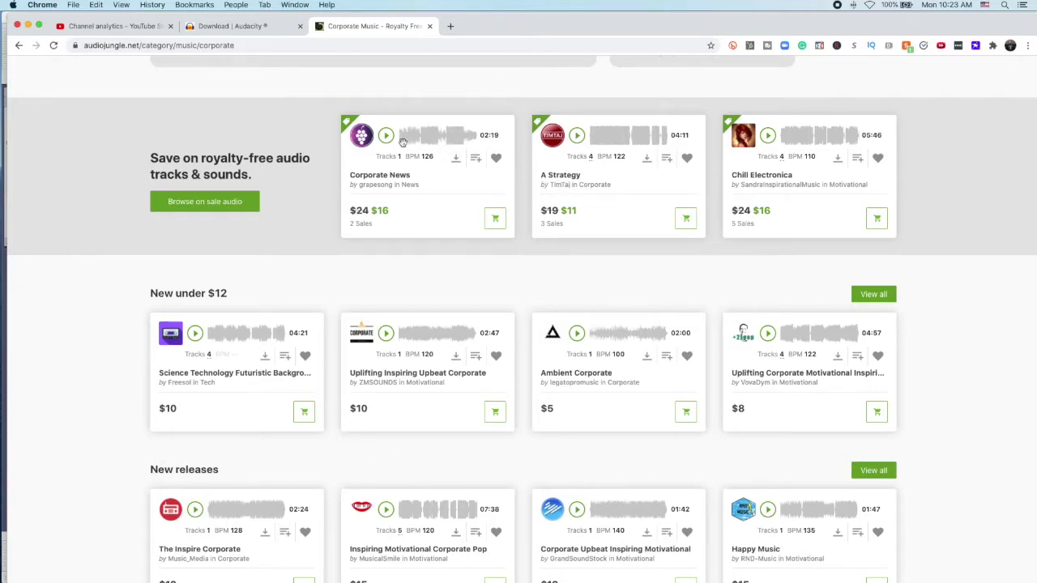
Step: Preview the first three New under $12 tracks, pause Ambient Corporate, and return to Audacity
left_click(195, 338)
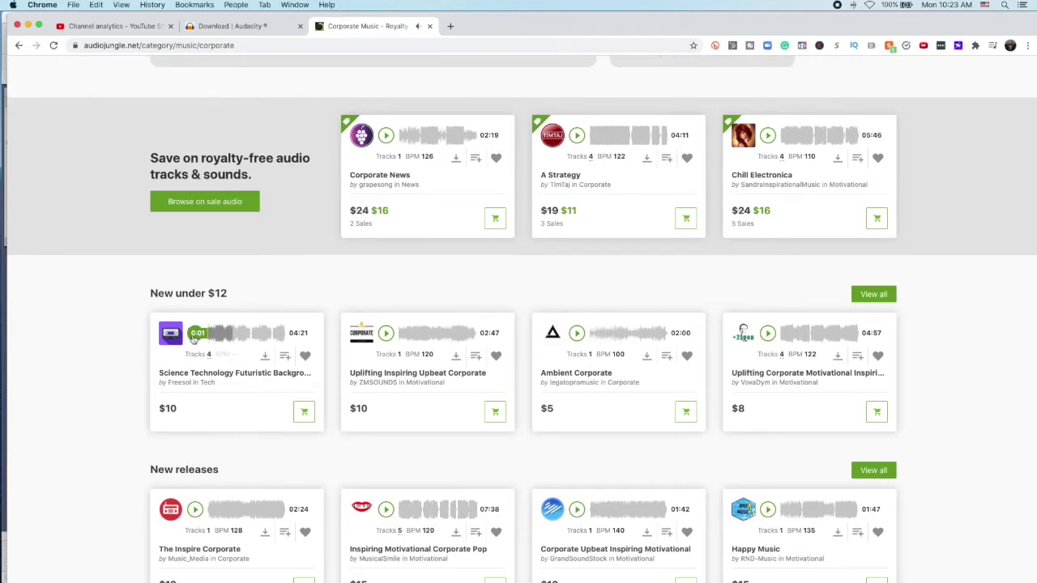
left_click(387, 337)
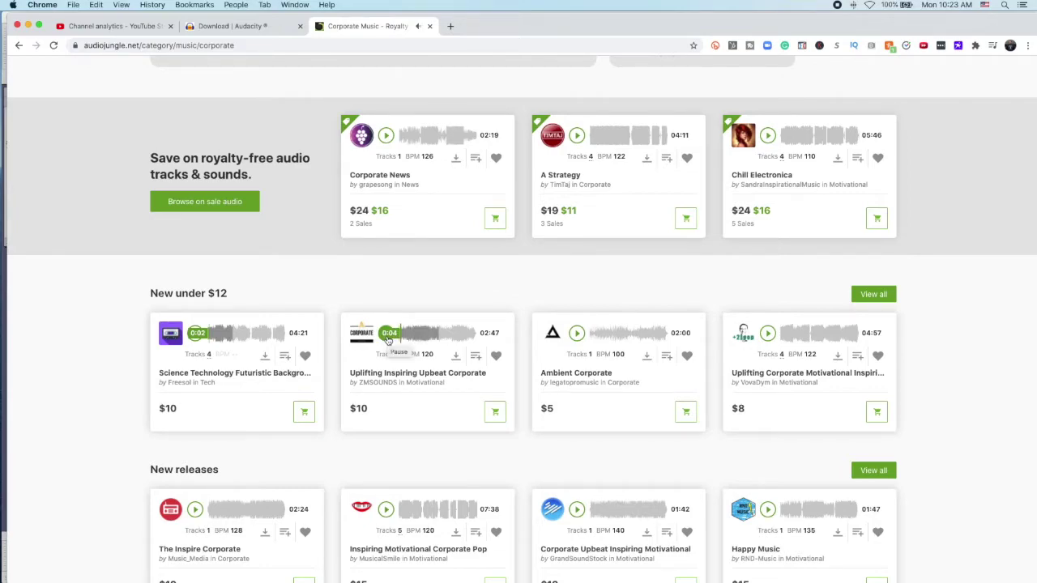
left_click(578, 335)
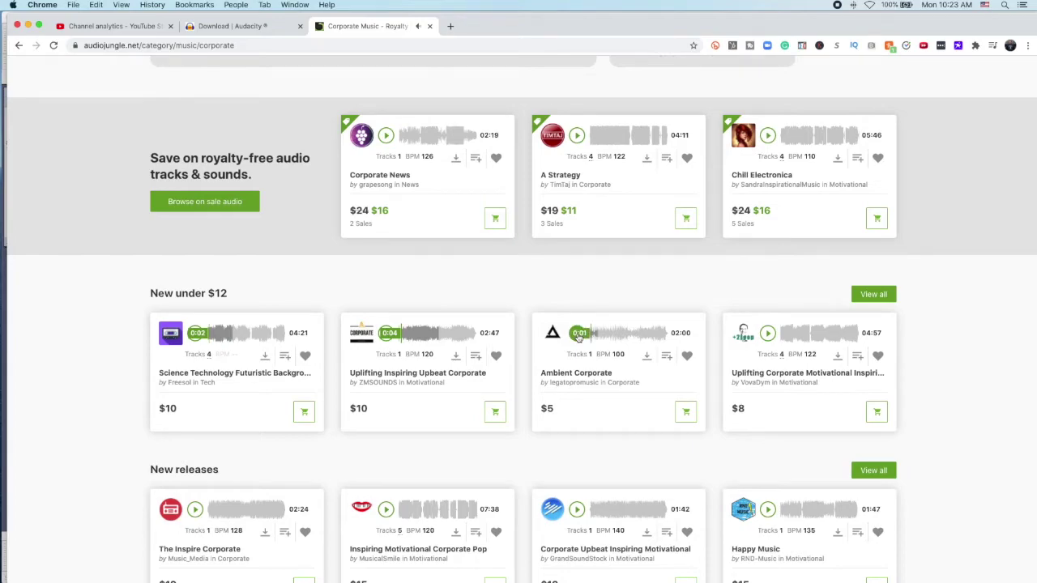
left_click(578, 338)
scroll(484, 305, "up", 5)
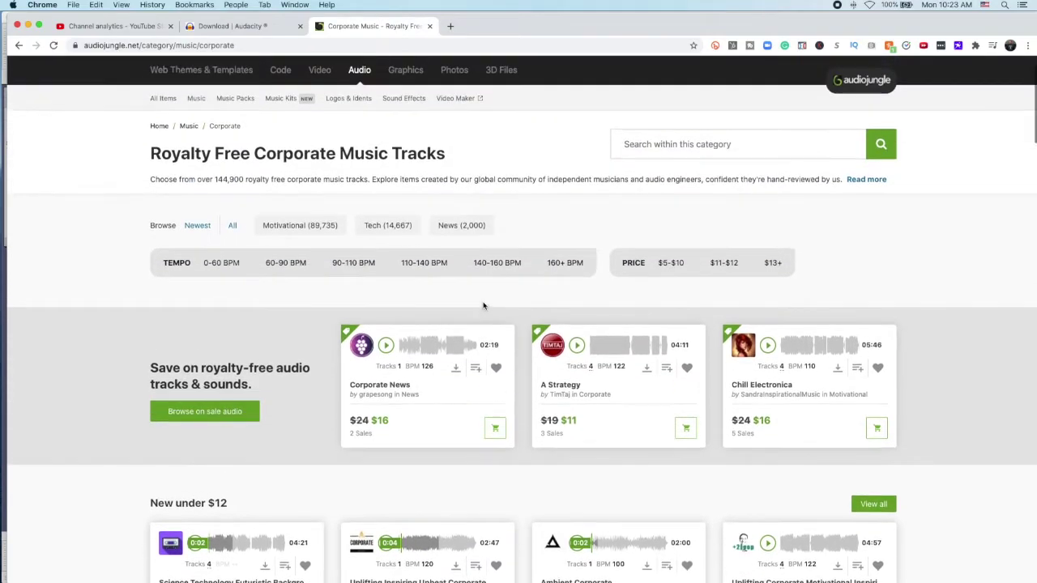
scroll(549, 313, "down", 2)
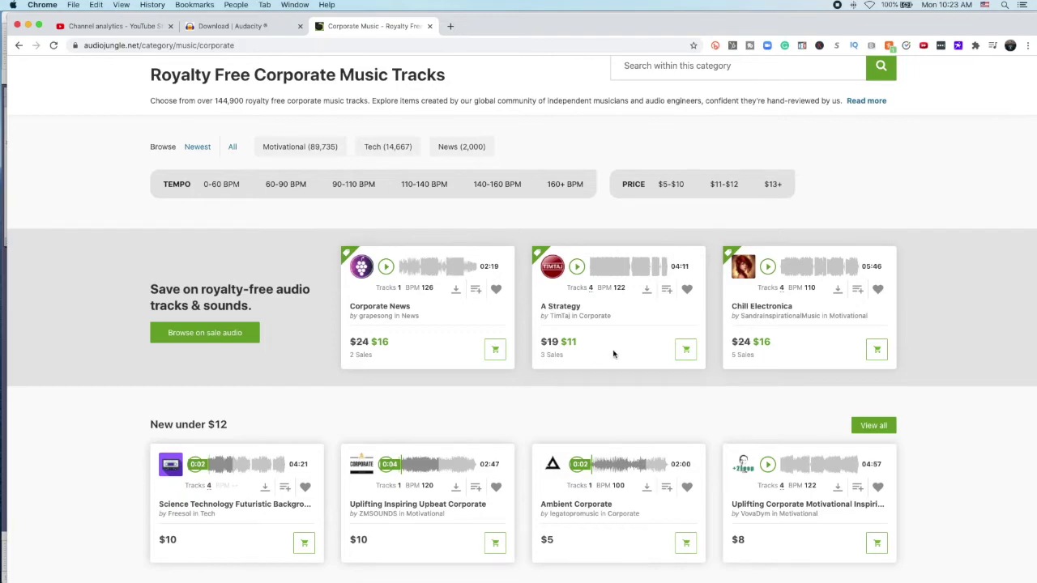
left_click(904, 563)
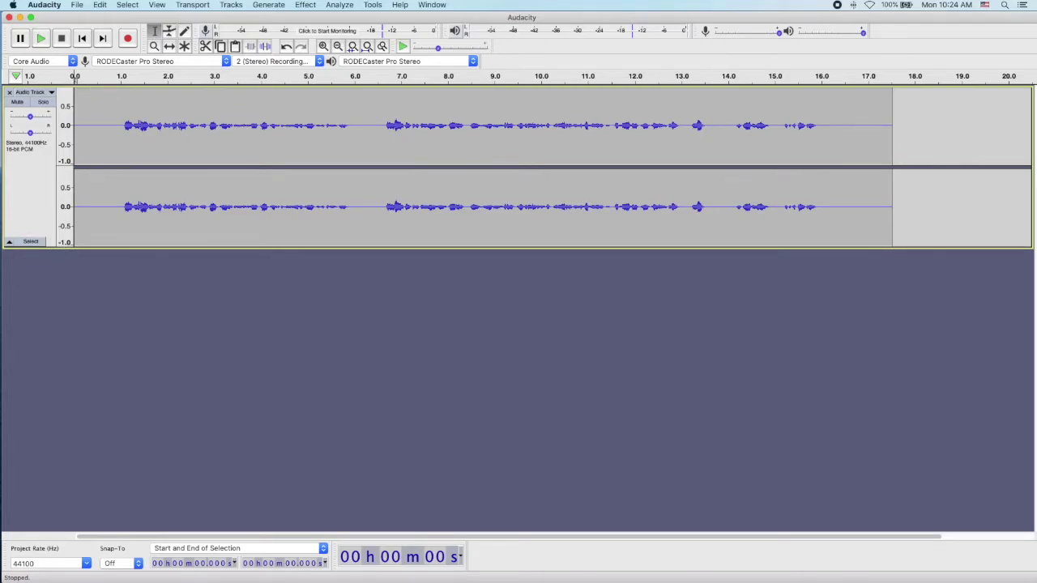
Step: Search the whole Mac in Finder for 'bensound' and drag bensound-punky.mp3 into Audacity
left_click(49, 563)
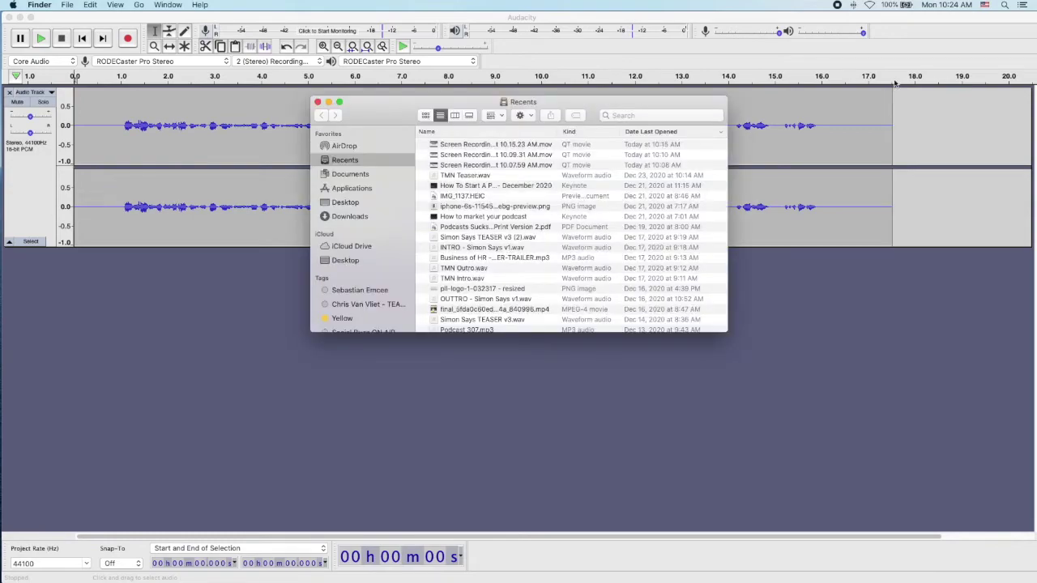
left_click(648, 114)
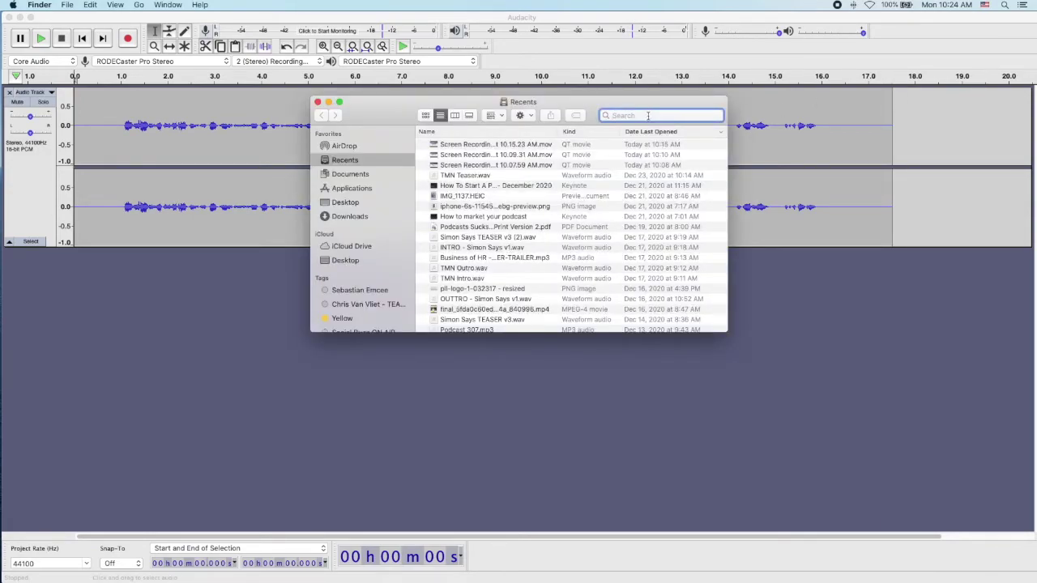
type("bensoiund")
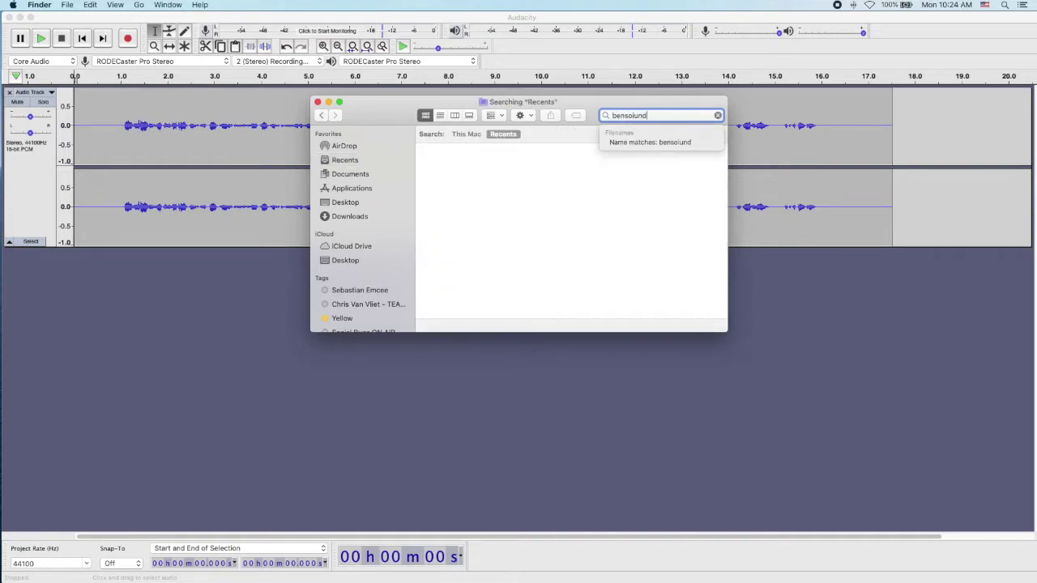
type("u")
key("BackSpace")
key("BackSpace")
type("und")
key("Return")
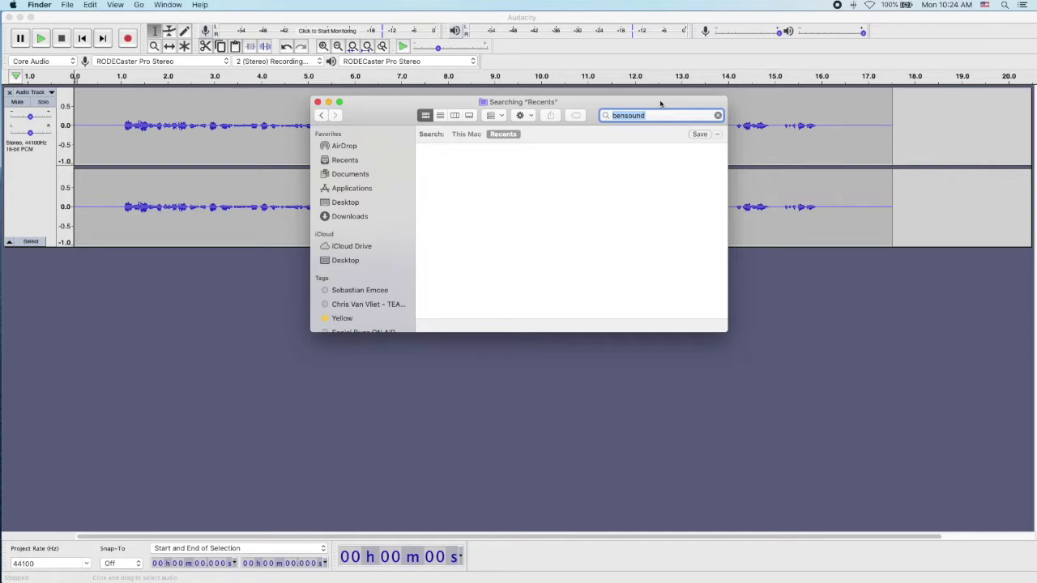
left_click(467, 134)
left_click(448, 173)
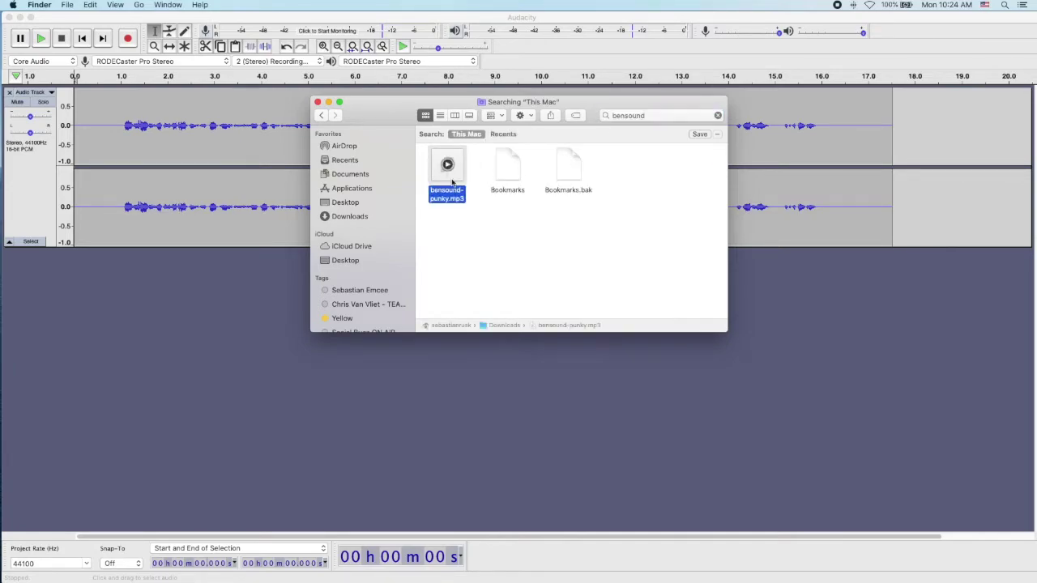
left_click_drag(452, 182, 144, 309)
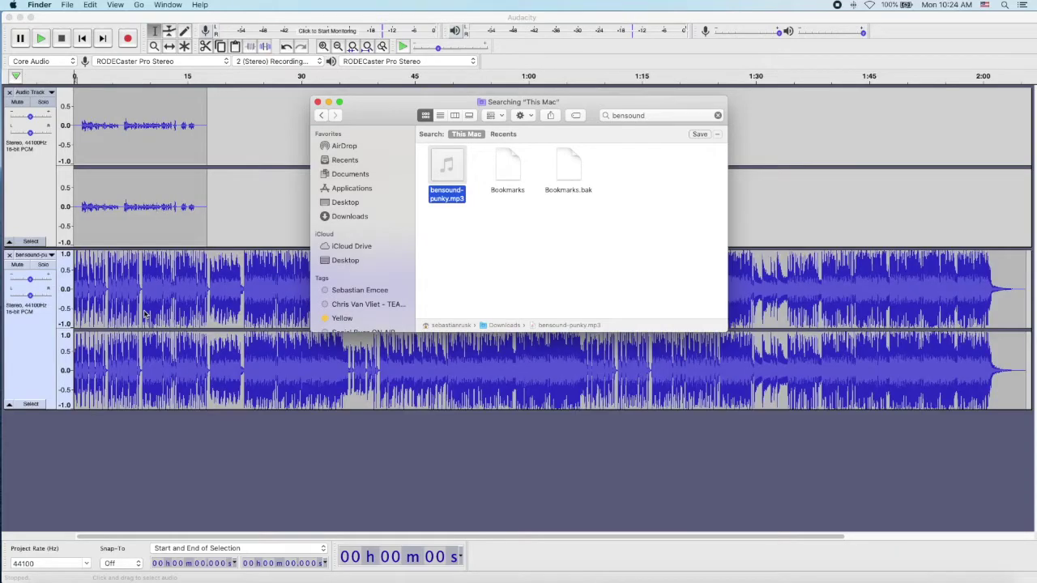
Step: Close Finder and lower the music track's gain to around -23 dB, checking the mix by playback
left_click(316, 102)
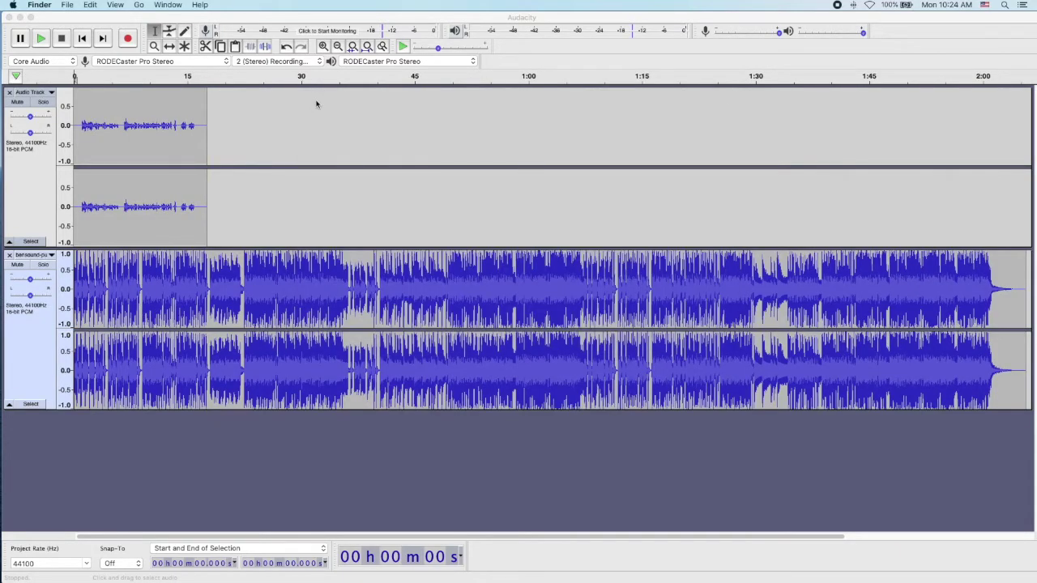
left_click(30, 280)
left_click_drag(23, 282, 6, 286)
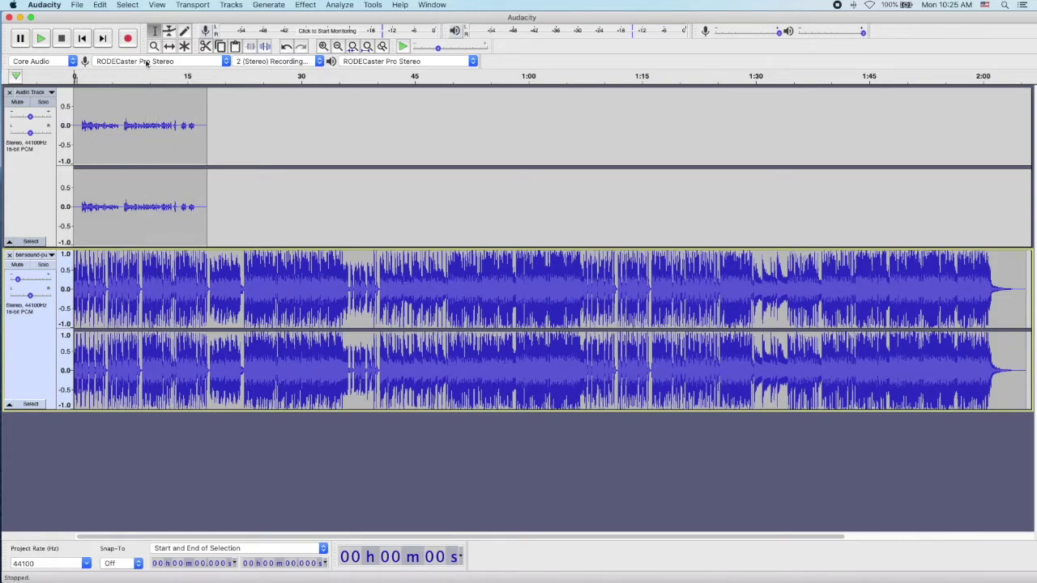
left_click(42, 42)
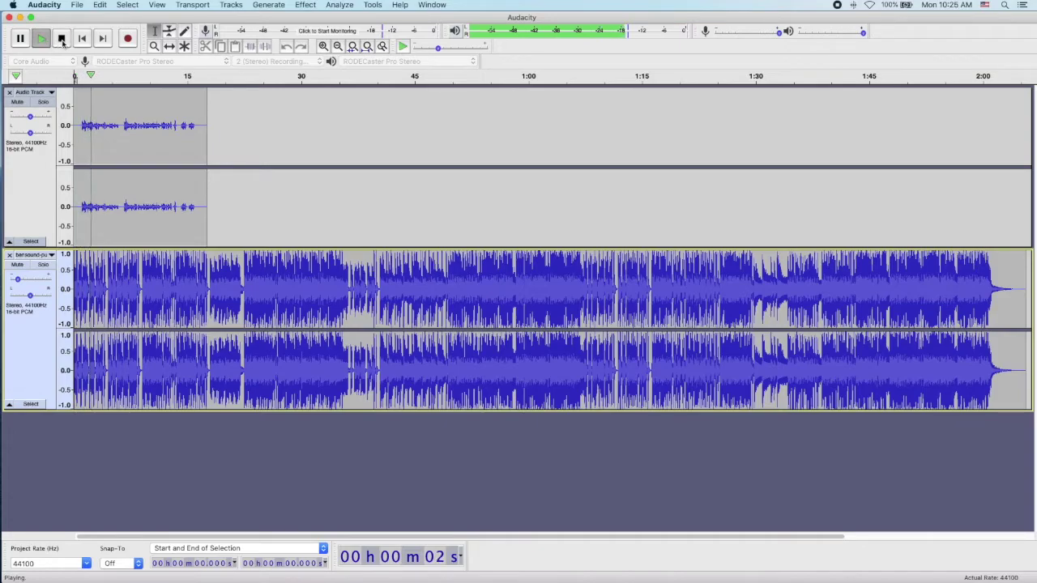
left_click(62, 38)
left_click(19, 281)
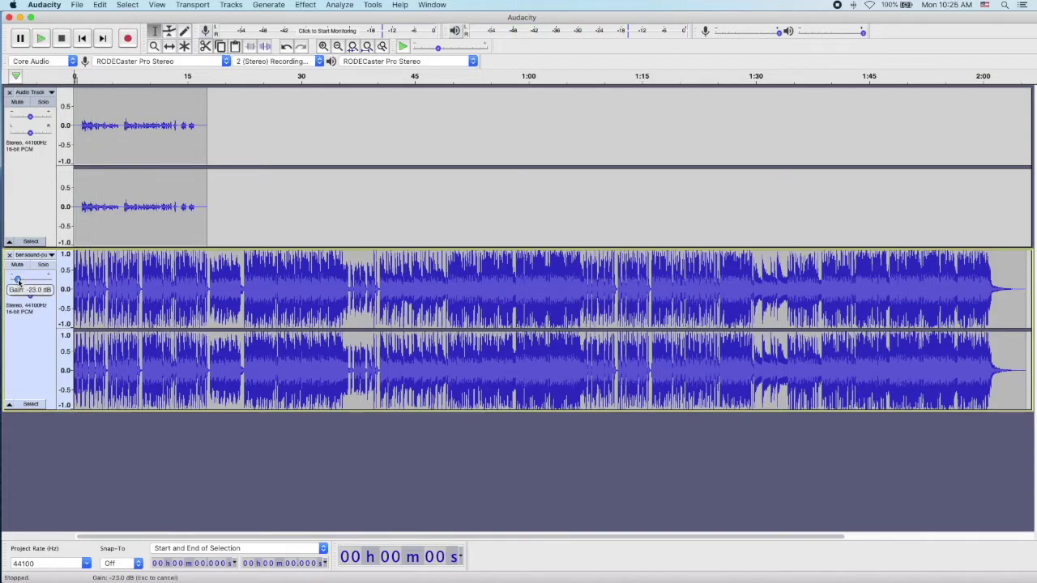
left_click_drag(15, 281, 14, 281)
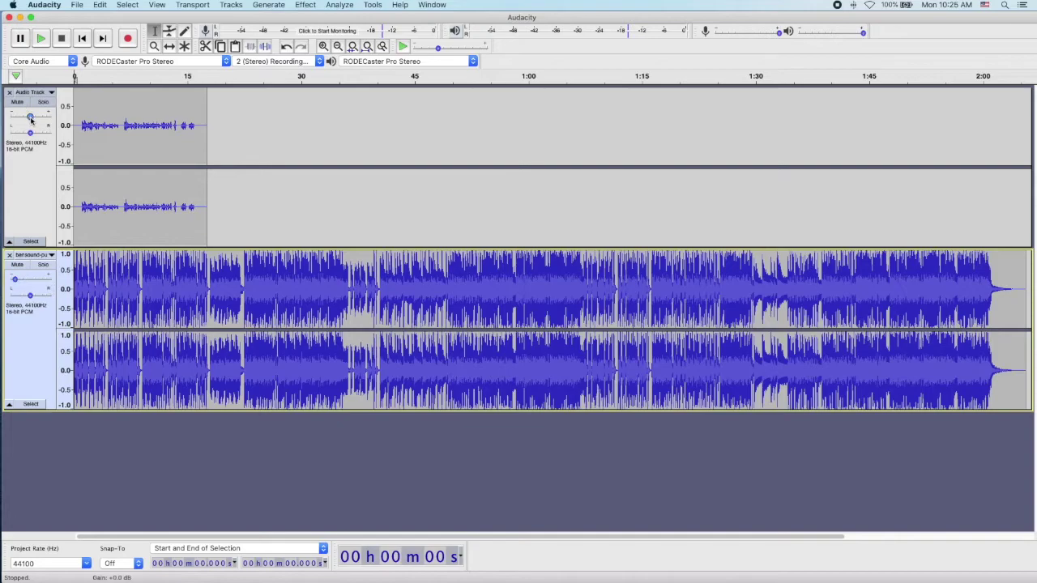
Step: Set the voiceover gain to about +9 dB, then select and cut the voiceover audio
left_click_drag(30, 116, 205, 113)
left_click(134, 103)
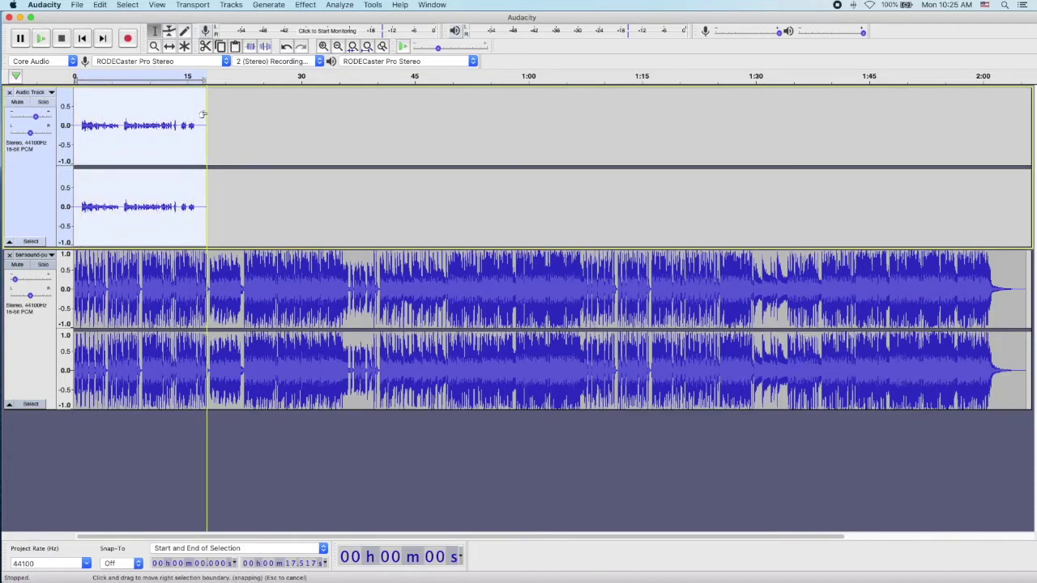
key("Delete")
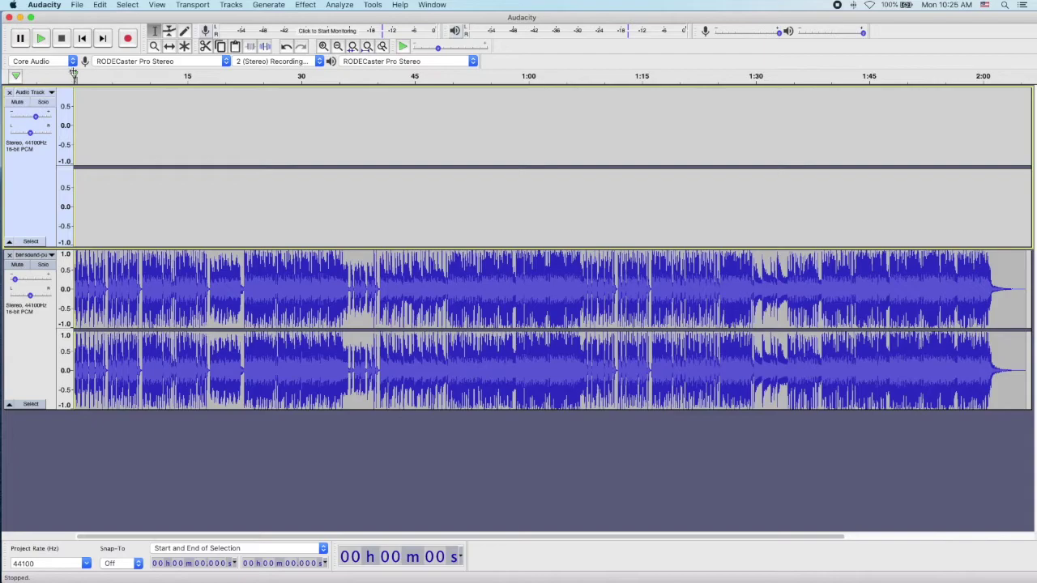
Step: Paste the voiceover at 4.44 seconds in its track and play the mix to check timing
left_click_drag(73, 74, 114, 75)
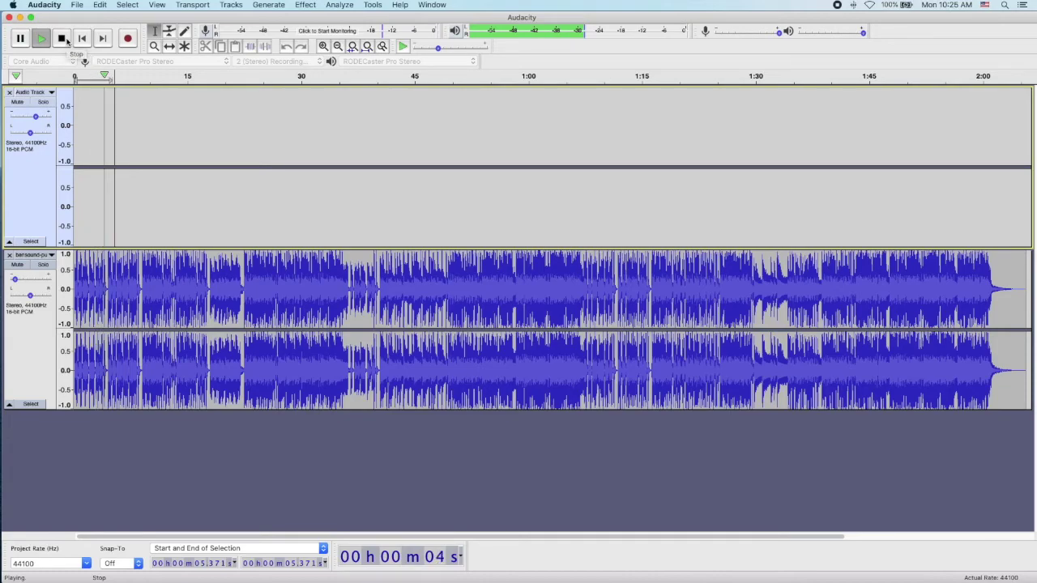
left_click(66, 41)
left_click(107, 108)
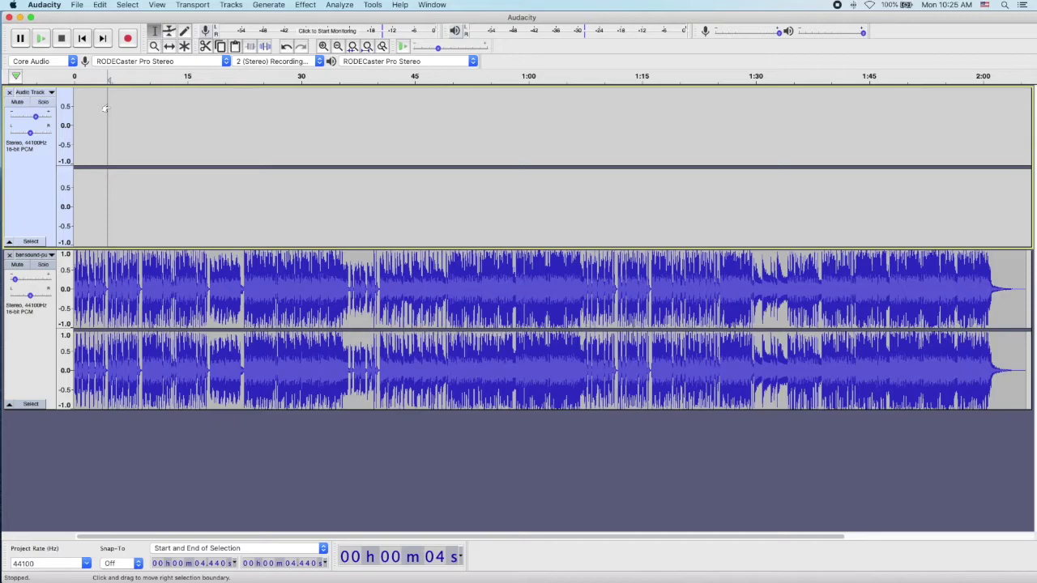
key("super+v")
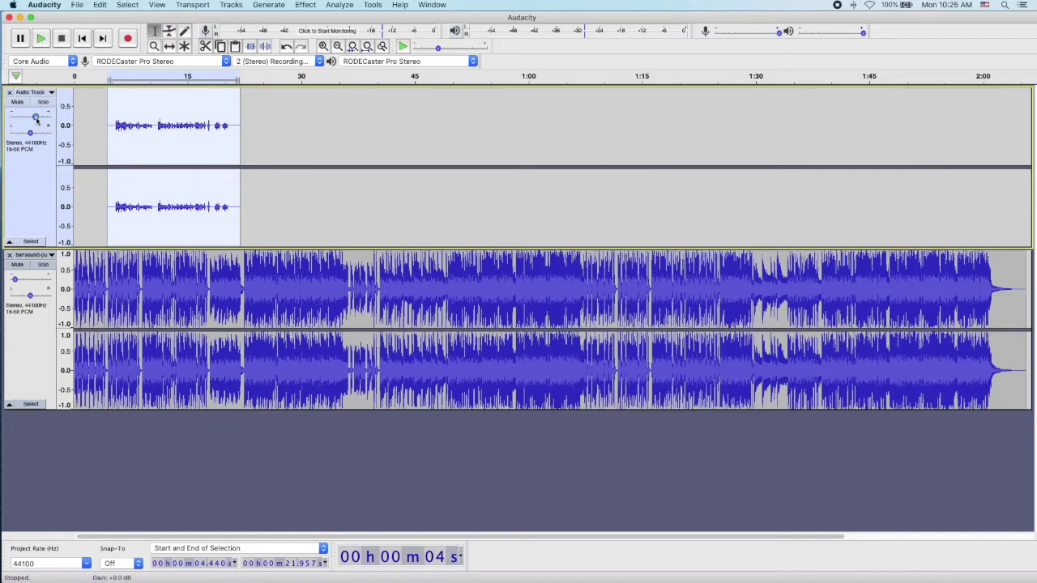
left_click(41, 38)
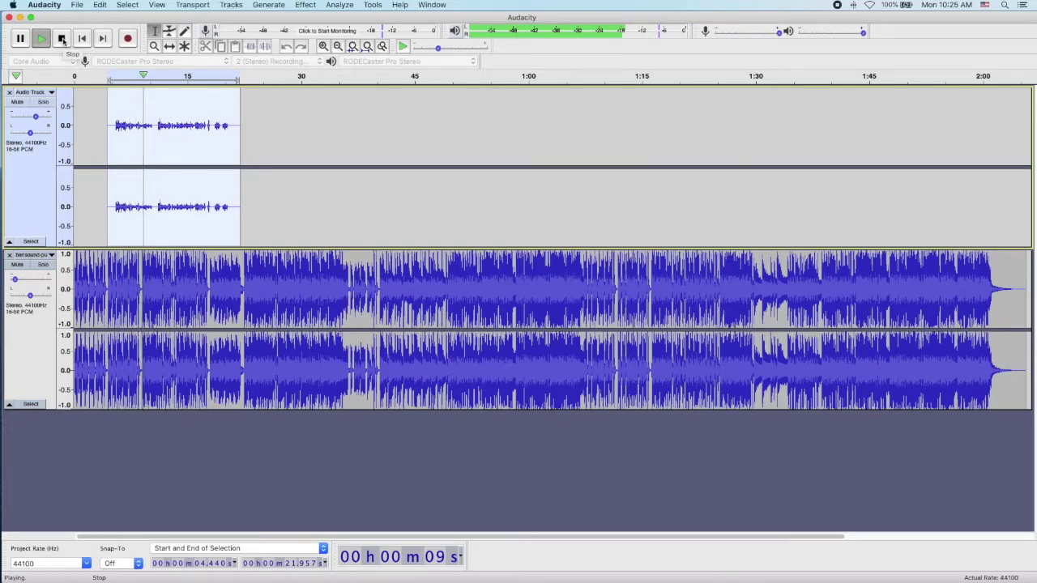
left_click(63, 38)
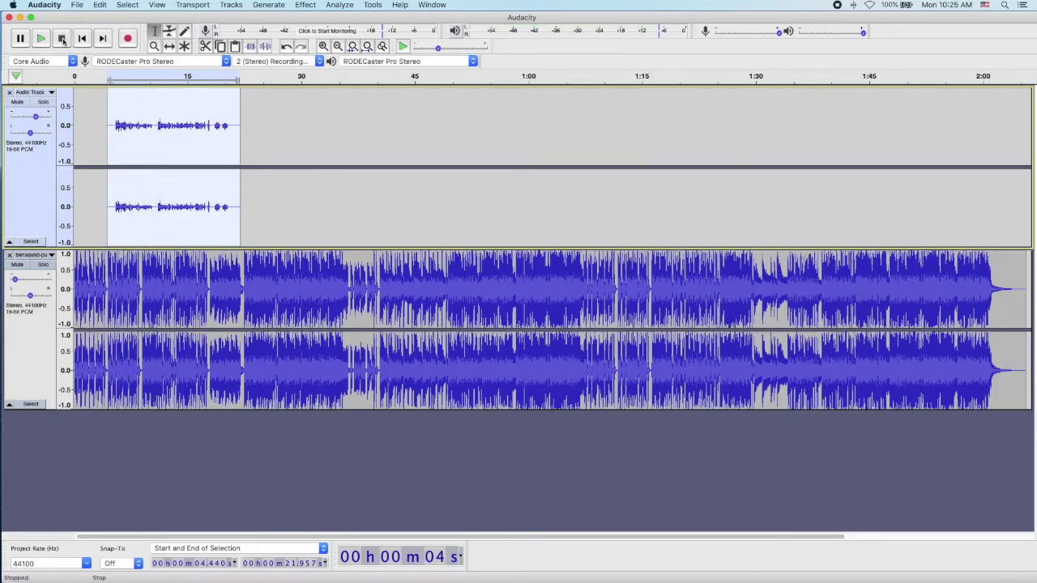
Step: Audition the opening lead-in several times, trim the selection to about 0.36 seconds, and replay the mix
mouse_move(74, 221)
left_mouse_down()
mouse_move(116, 225)
mouse_move(80, 229)
left_mouse_up()
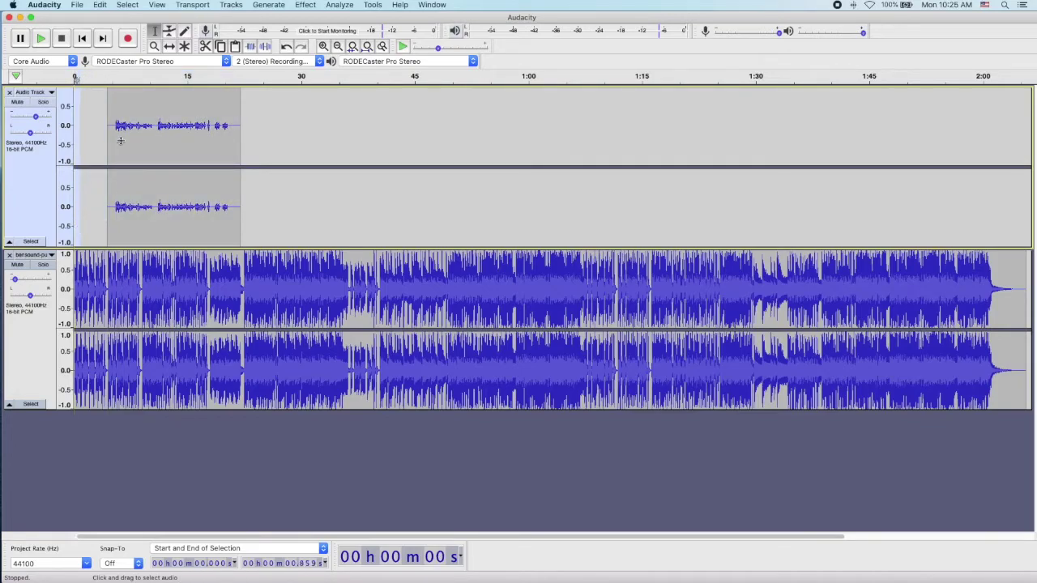
left_click(74, 76)
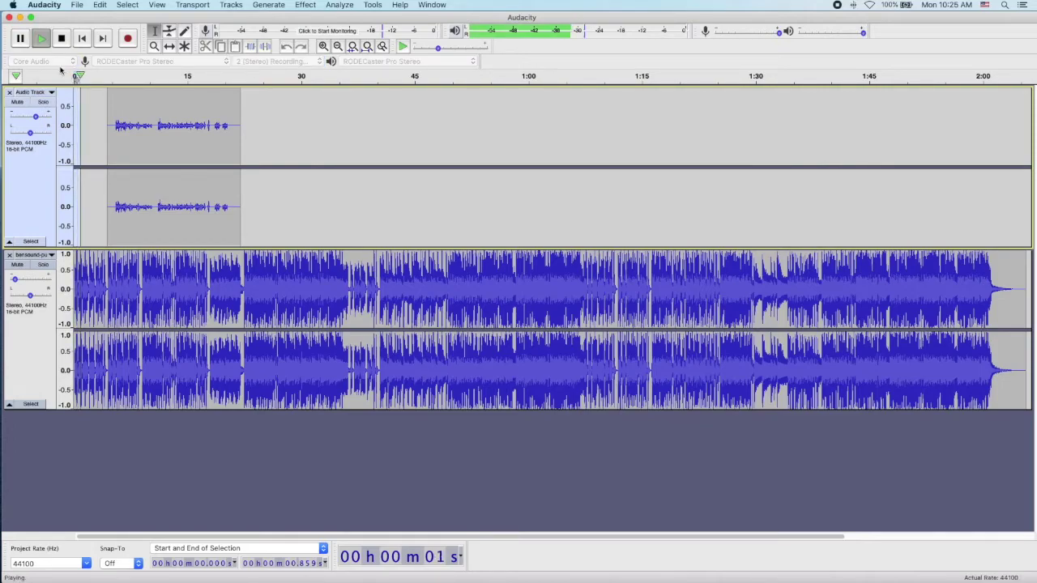
left_click(61, 39)
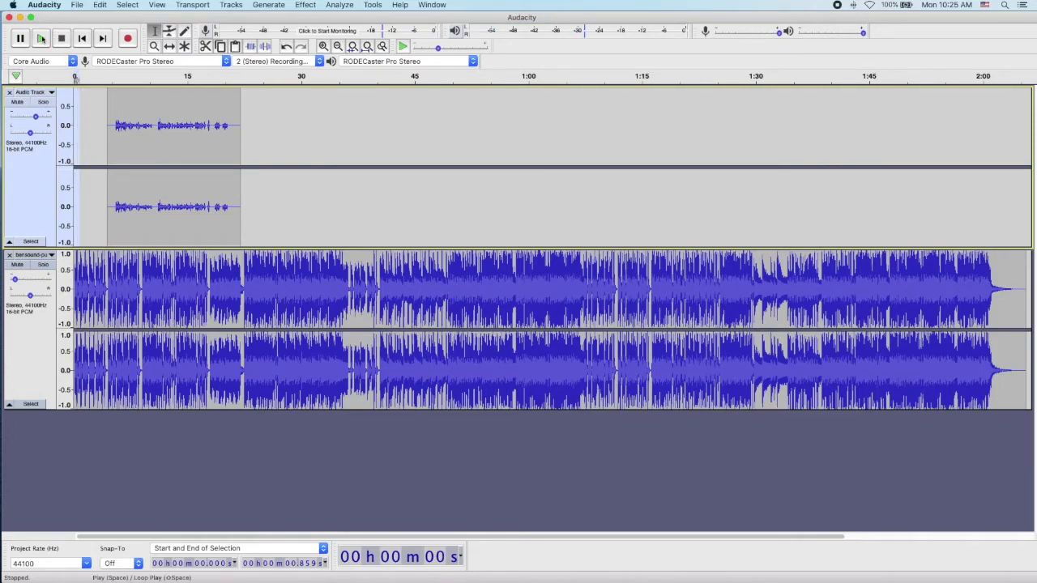
left_click(42, 39)
left_click(62, 39)
key("space")
left_click(61, 40)
left_click_drag(77, 92, 73, 92)
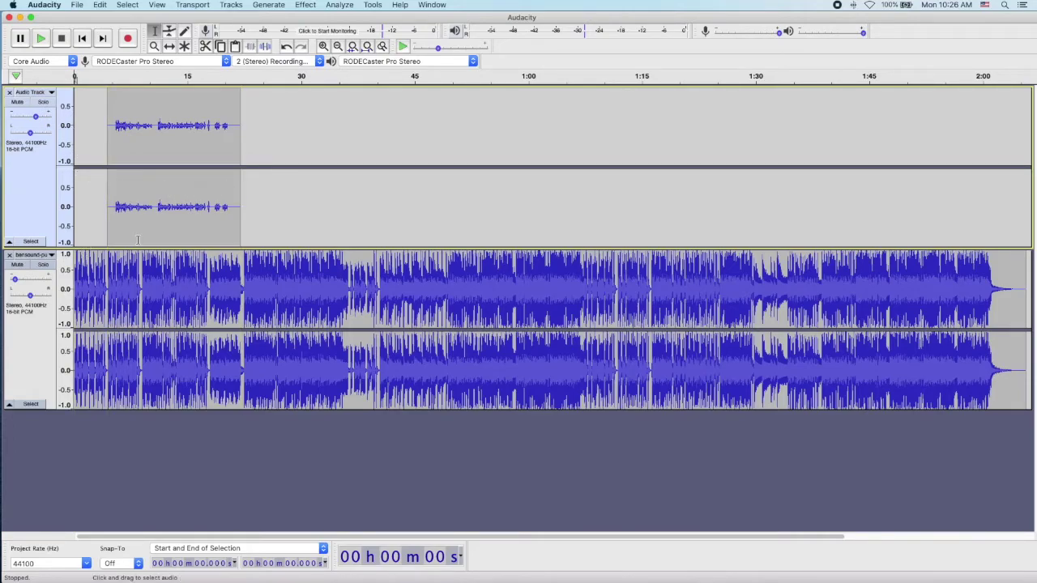
left_click(43, 42)
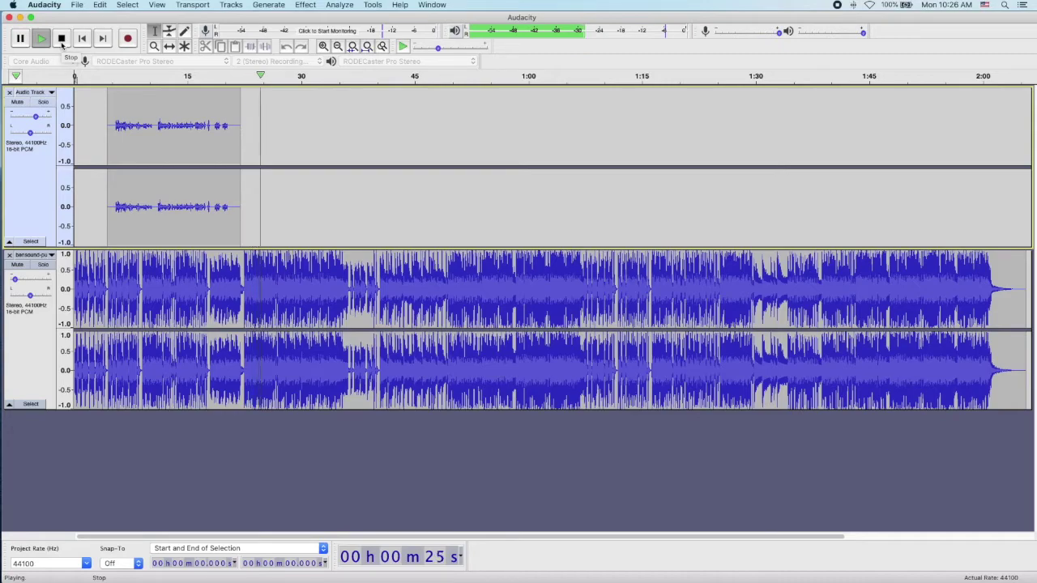
left_click(62, 45)
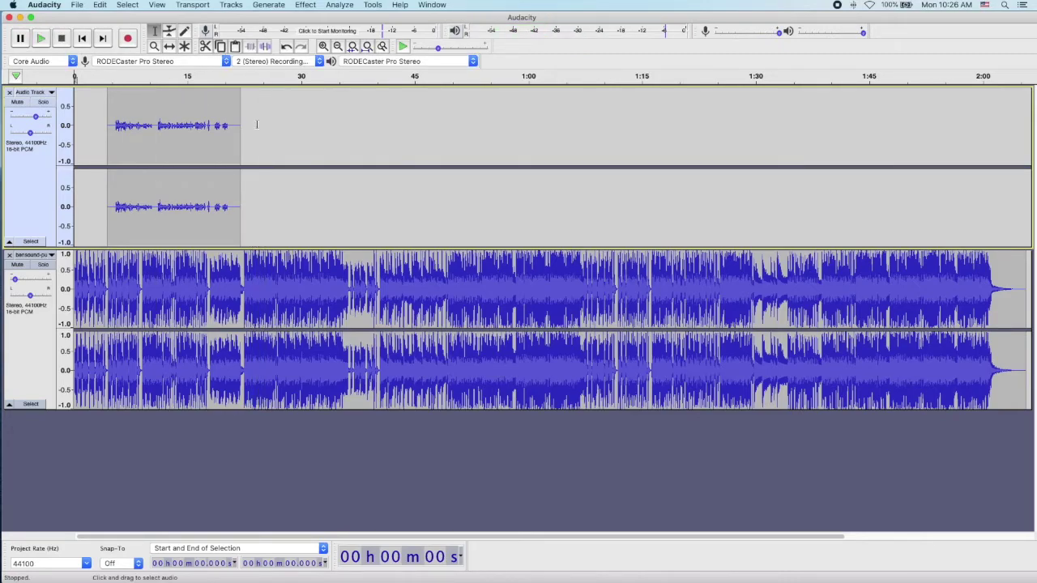
Step: Delete the music track beyond about 25 seconds
left_click(286, 253)
left_click(270, 245)
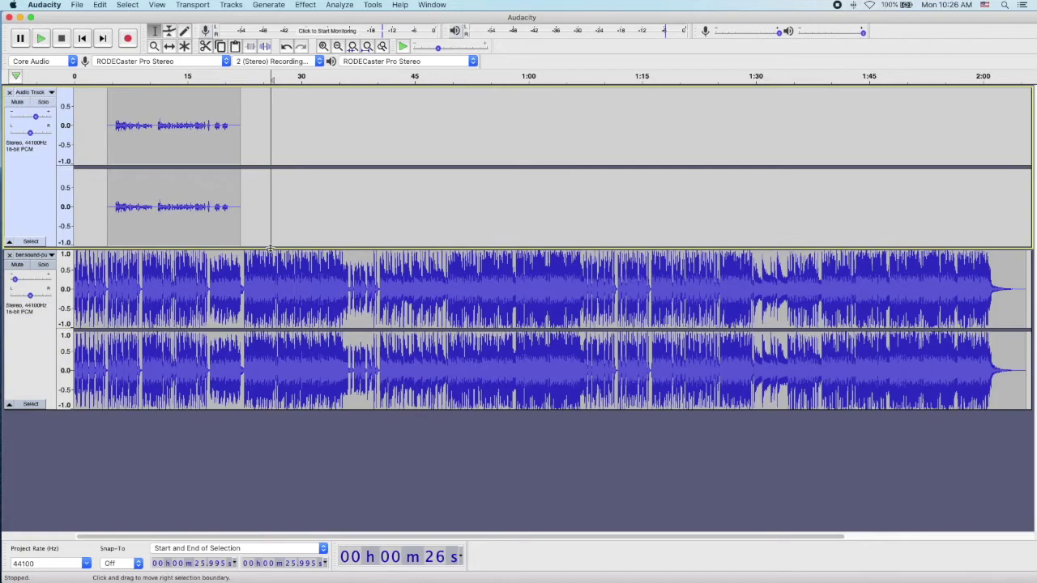
left_click_drag(265, 259, 1028, 287)
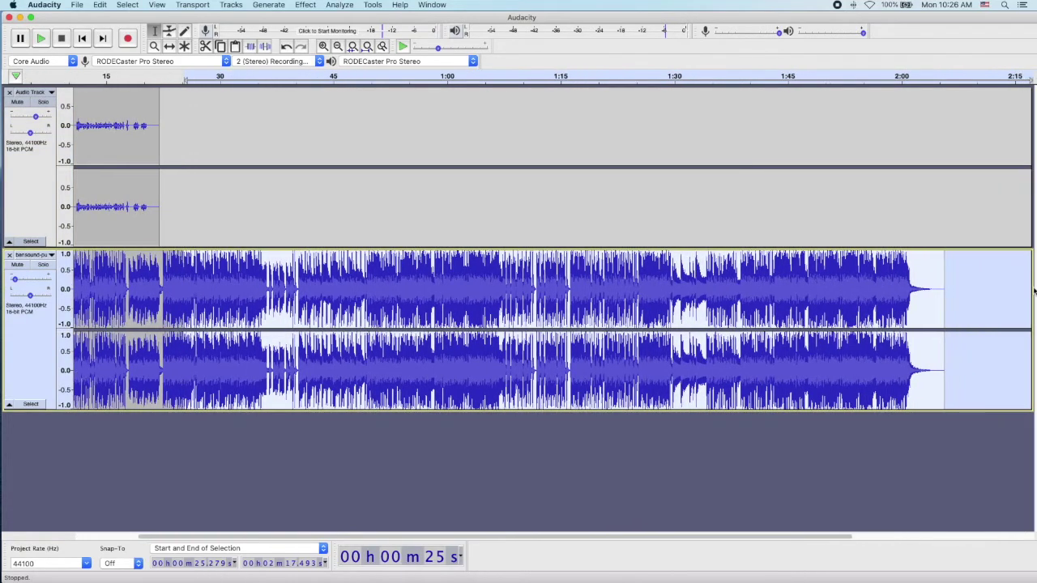
key("Delete")
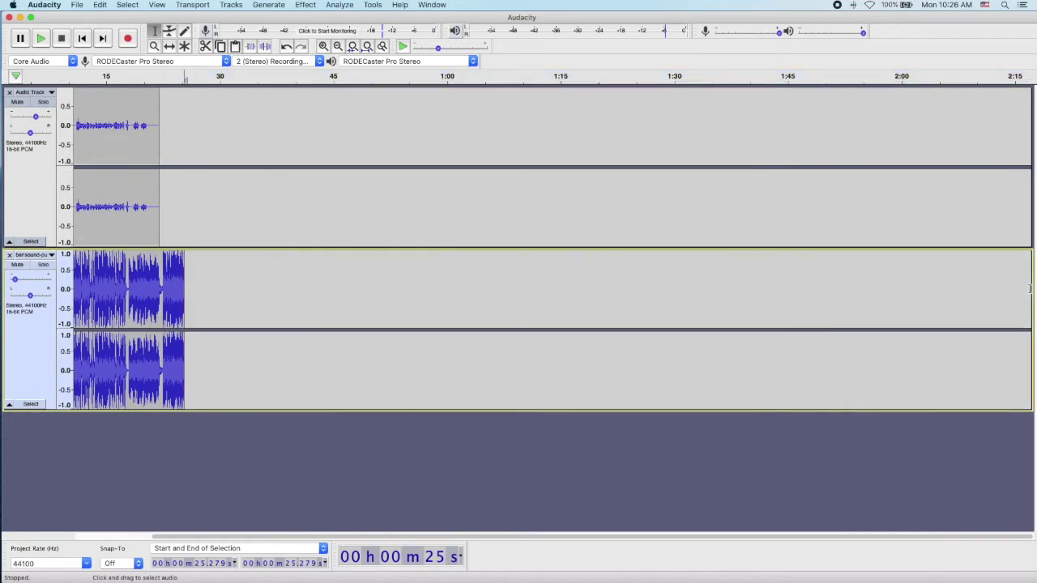
Step: Select the whole trimmed music clip from 25.279 s back to 0
left_click(159, 266)
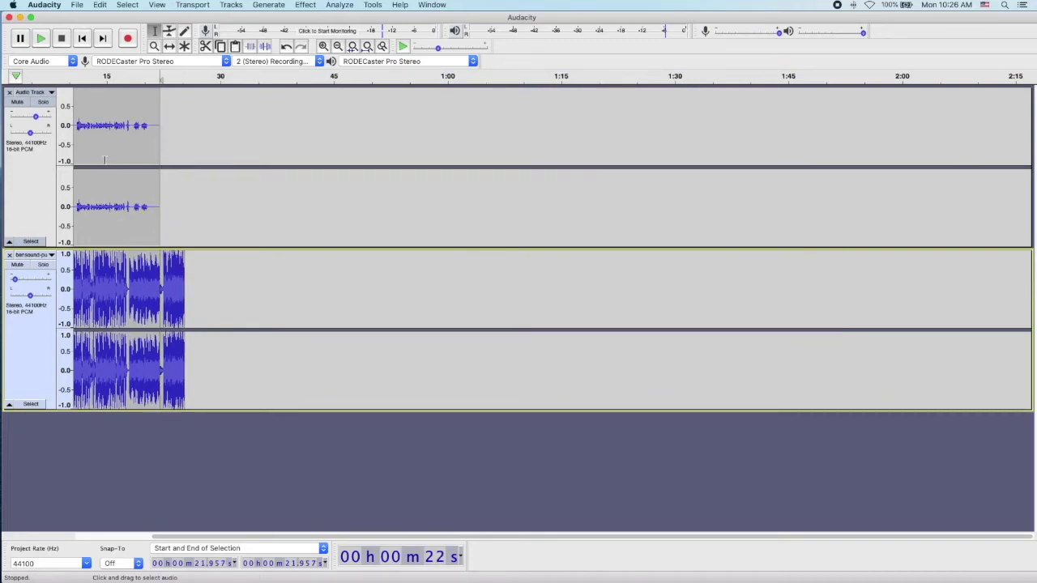
left_click(102, 107)
left_click(105, 284)
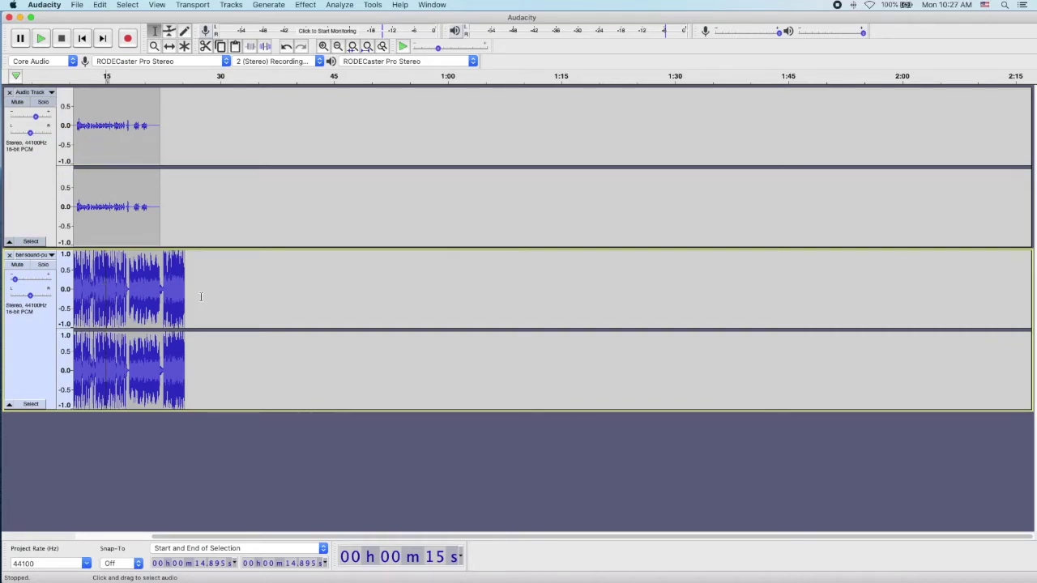
left_click_drag(185, 298, 37, 310)
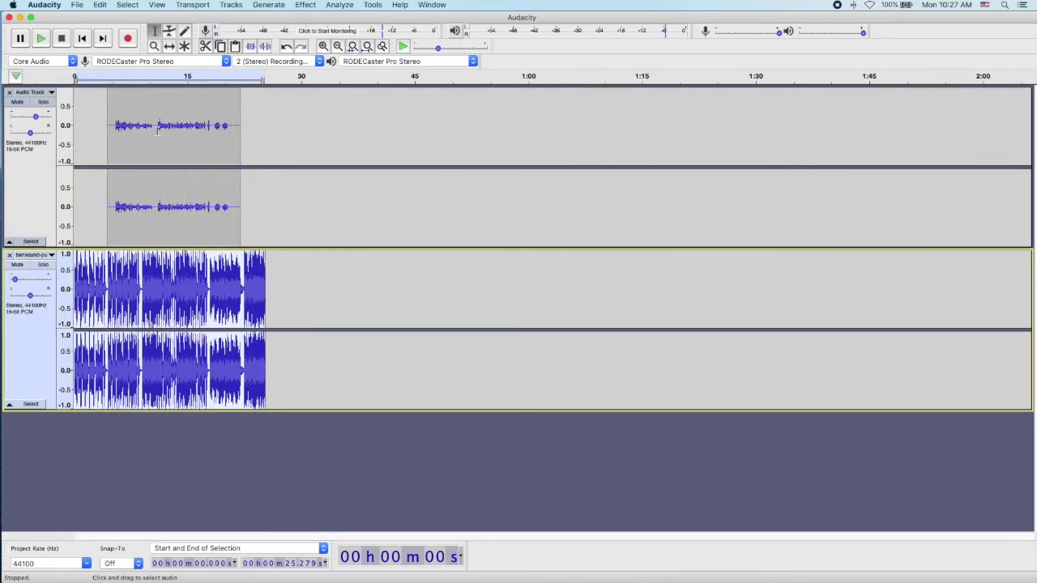
Step: After browsing the Select, Effect and Tools menus, select the voiceover from 0 to 21.957 s
left_click(125, 6)
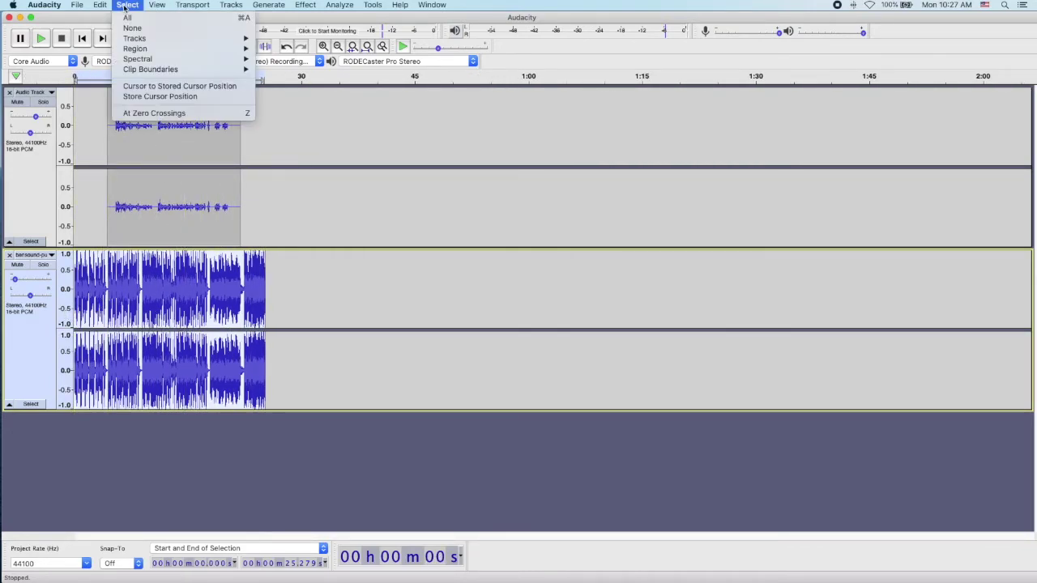
mouse_move(162, 7)
mouse_move(305, 6)
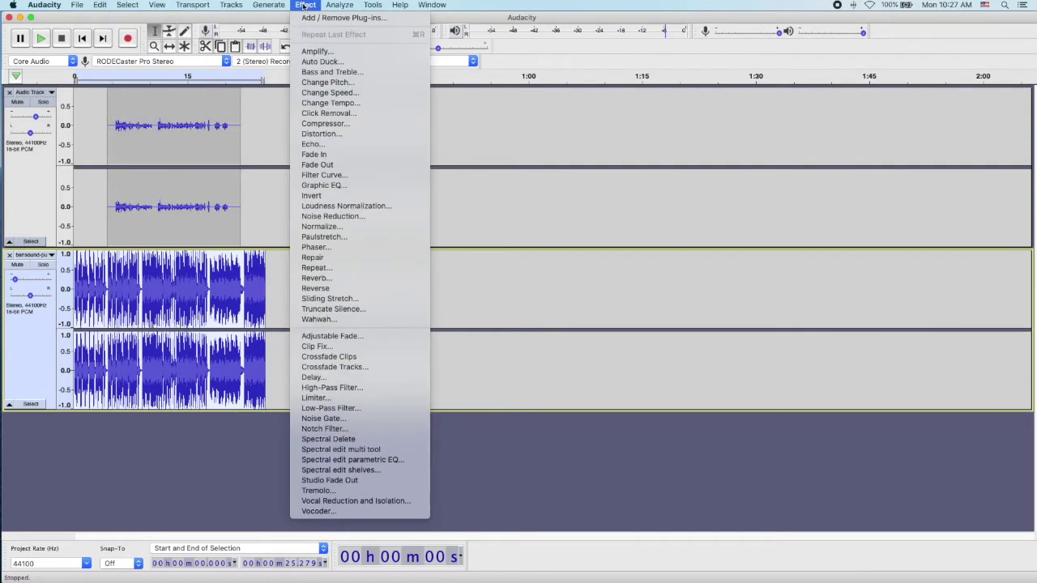
mouse_move(338, 6)
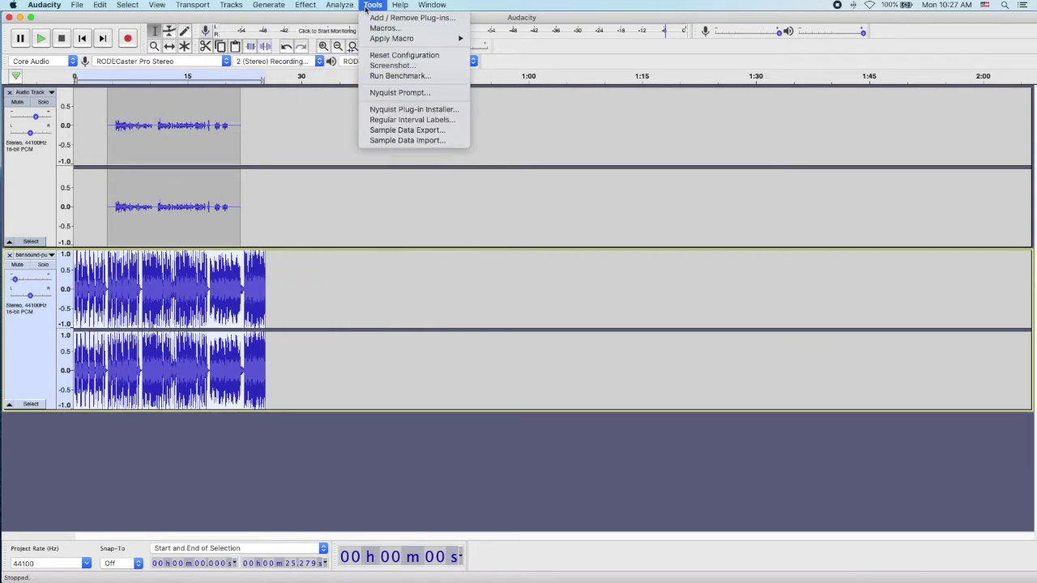
left_click(371, 6)
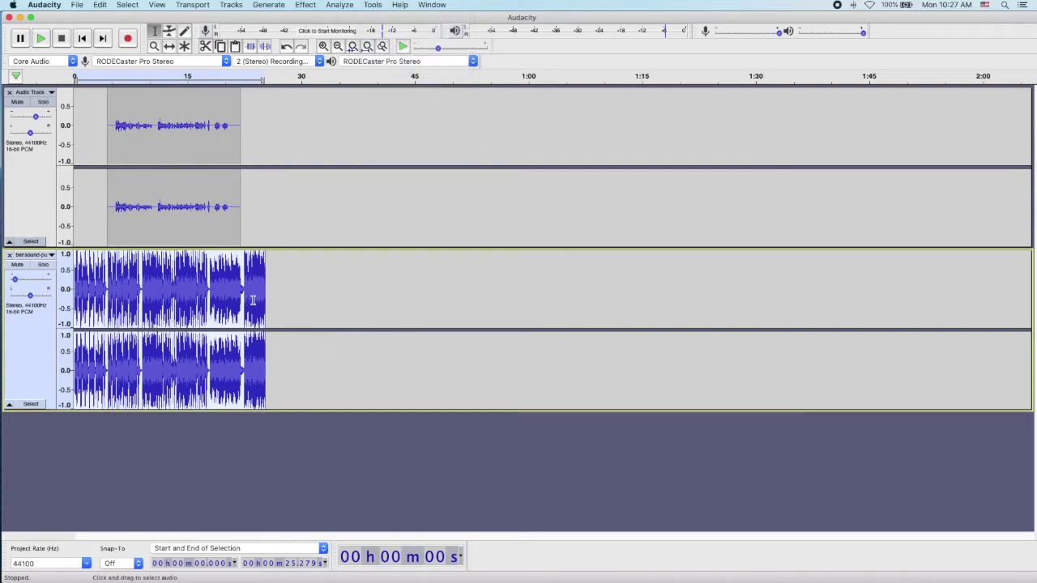
scroll(65, 317, "up", 2)
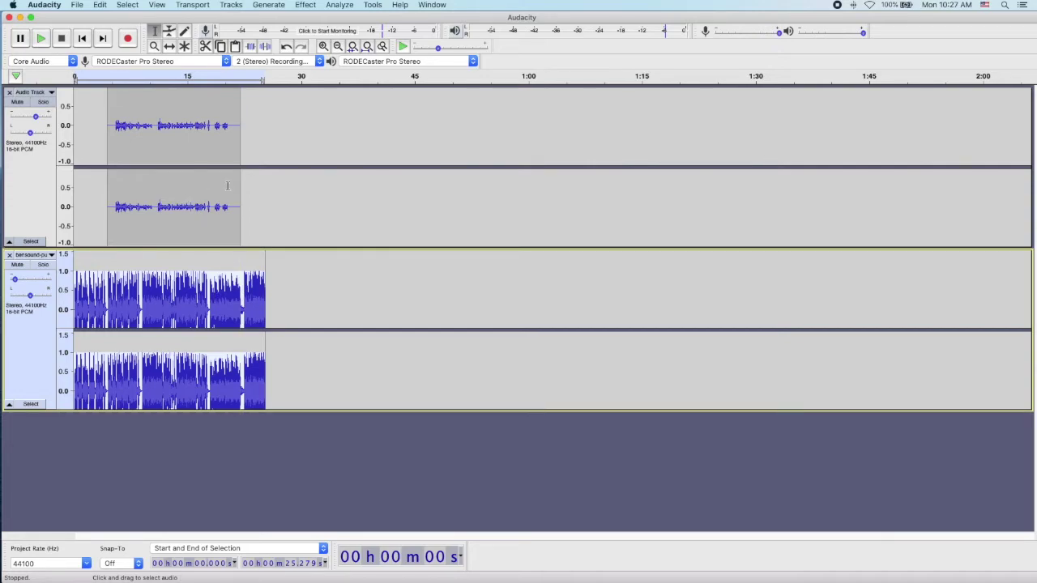
left_click_drag(239, 188, 2, 182)
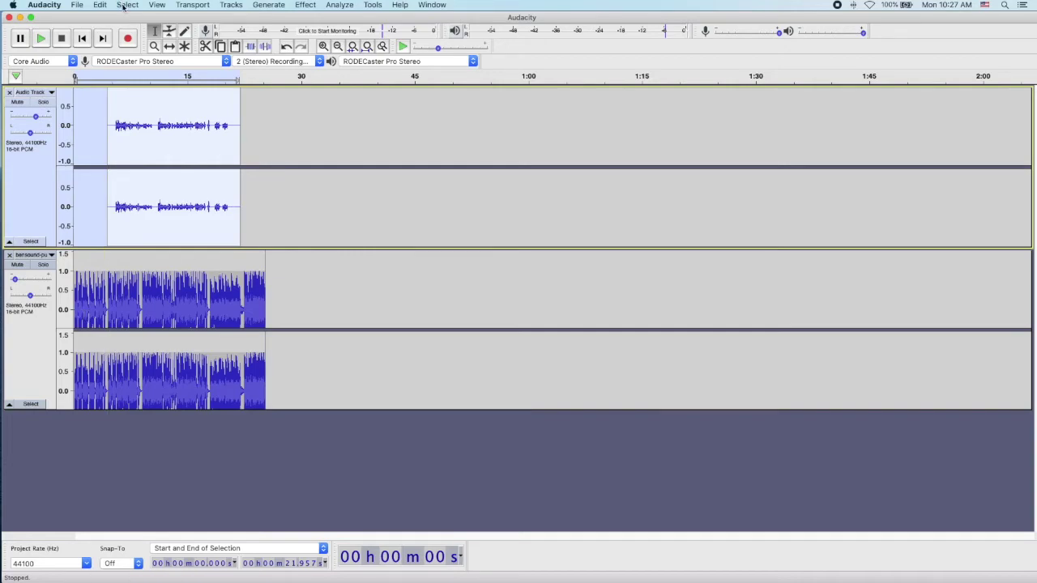
Step: Export as WAV, naming the file with the host's name plus 'INTRO'
left_click(77, 5)
mouse_move(97, 84)
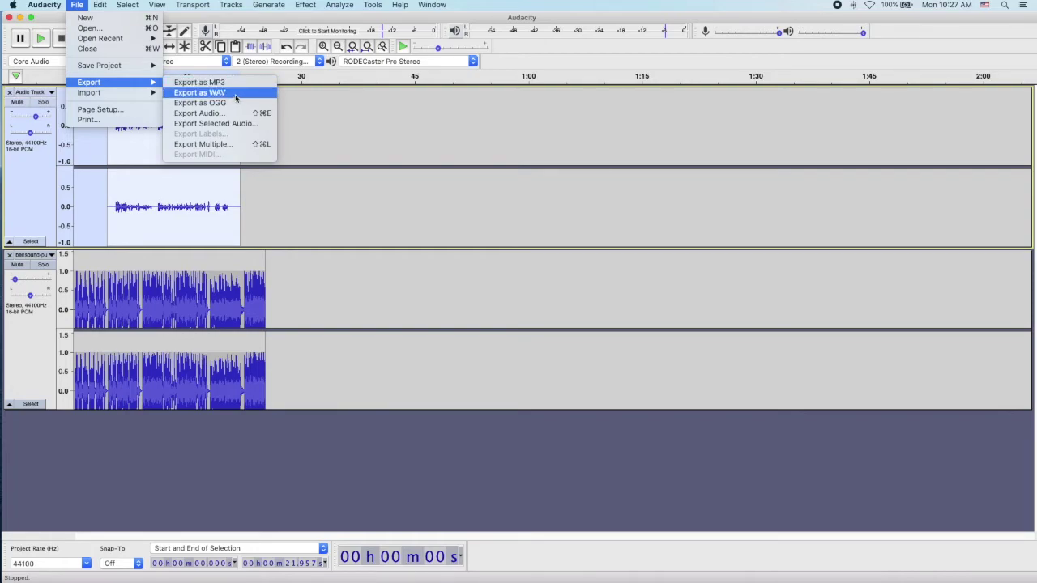
left_click(200, 92)
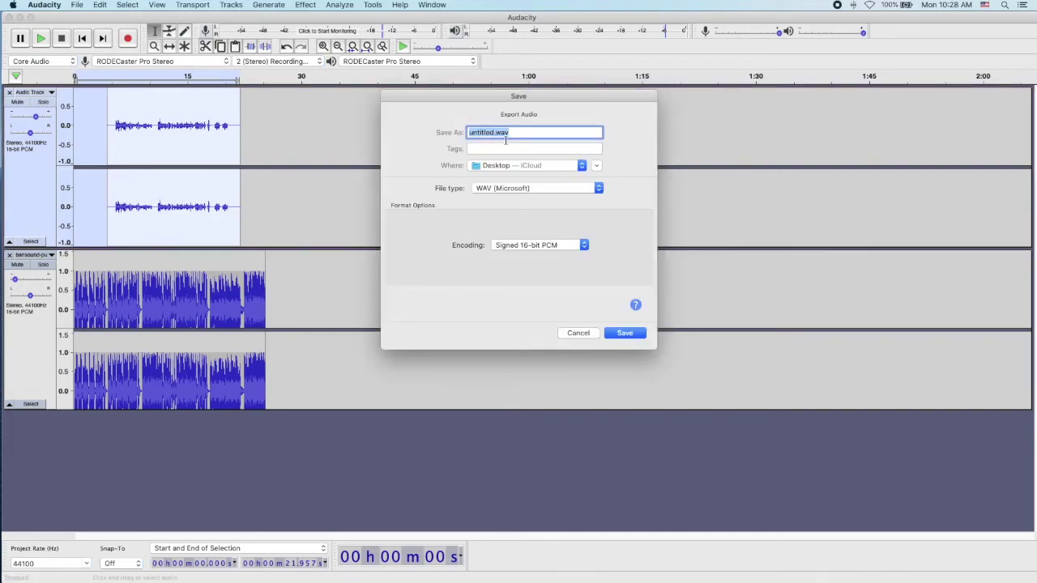
type("Sebastian's")
key("BackSpace")
key("BackSpace")
key("BackSpace")
type("s INTRO")
Step: Save the WAV to the Desktop, accepting the mix-down and blank metadata
left_click(631, 333)
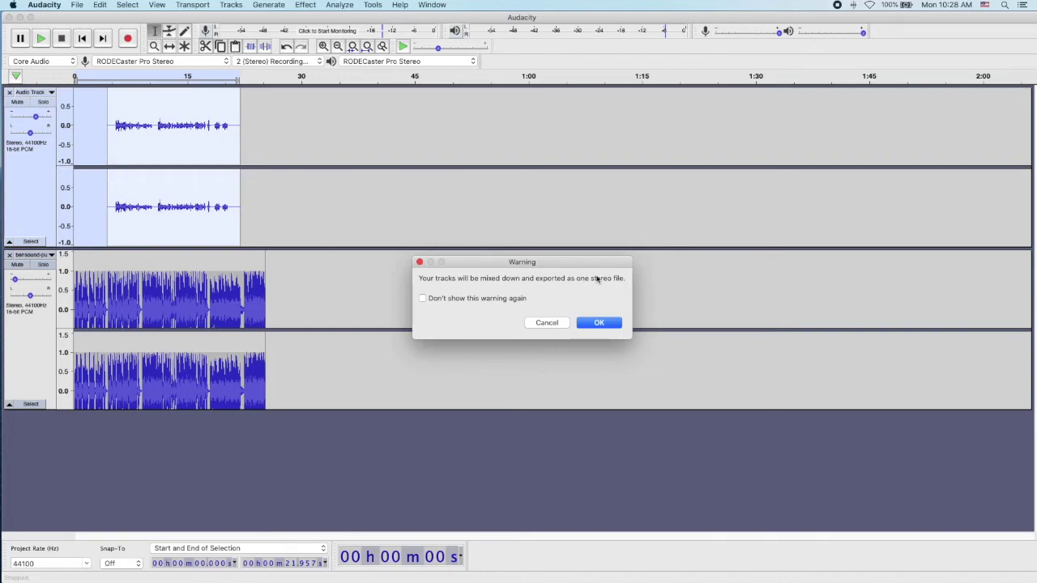
left_click(604, 323)
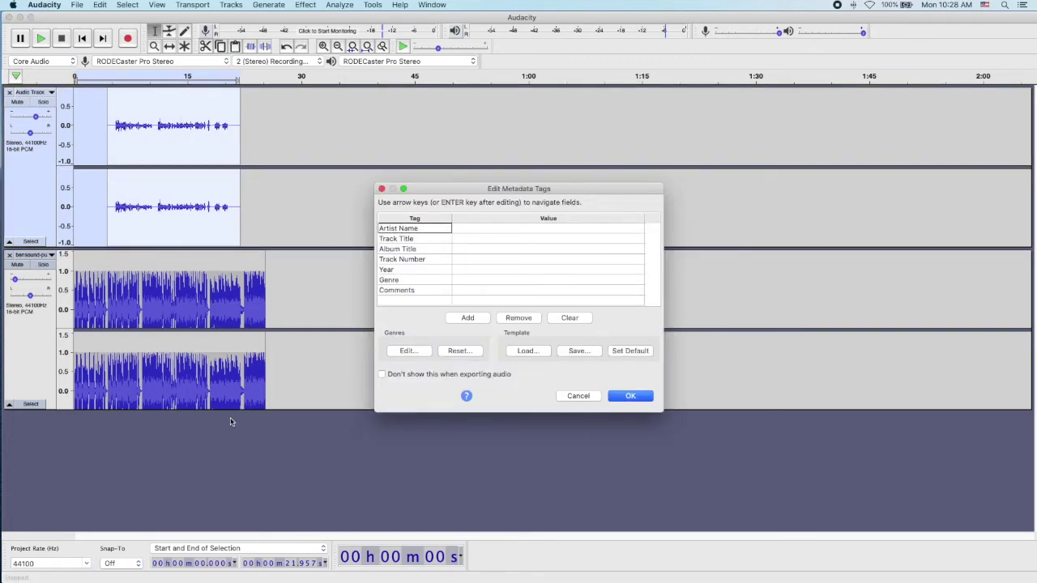
left_click(637, 396)
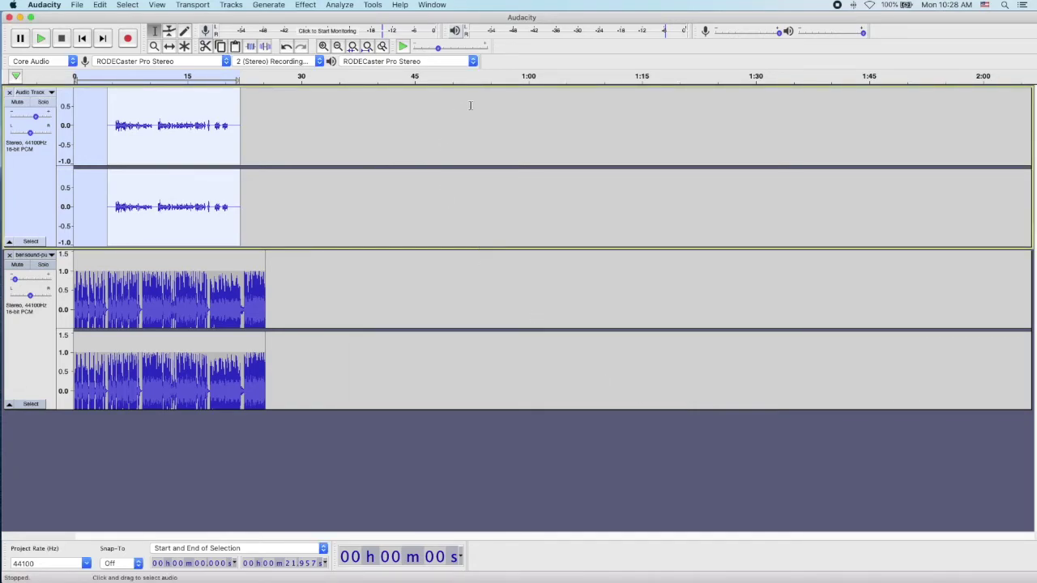
Step: In Finder's Desktop folder, open the exported intro WAV with QuickTime Player
left_click(47, 564)
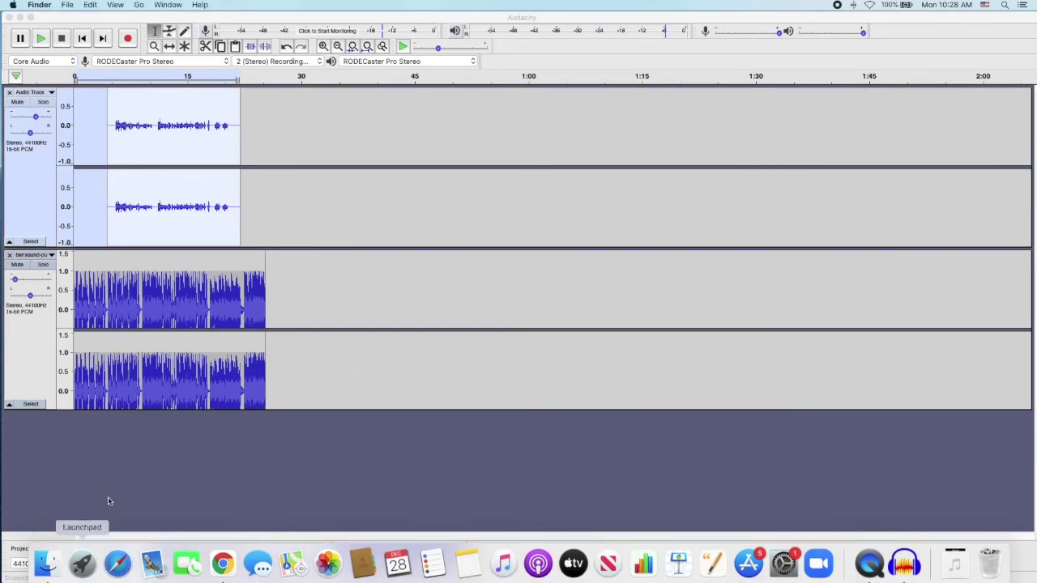
left_click(350, 215)
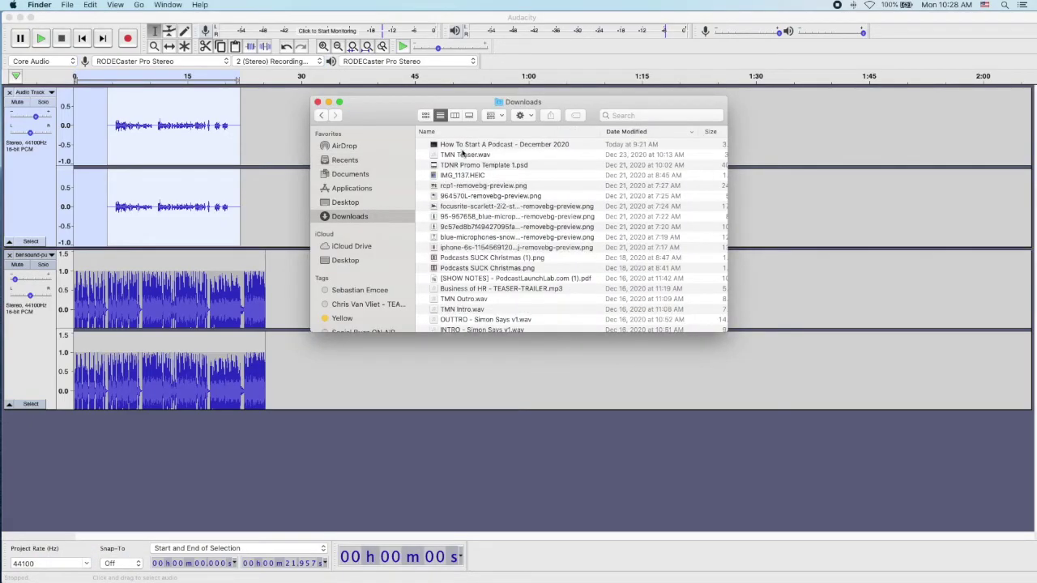
left_click(349, 202)
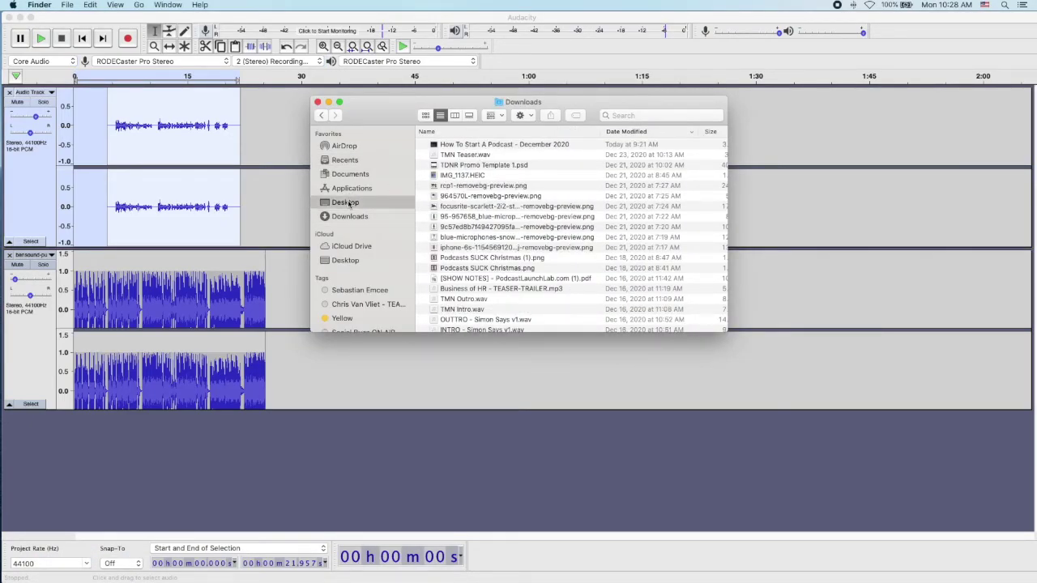
right_click(481, 145)
mouse_move(509, 159)
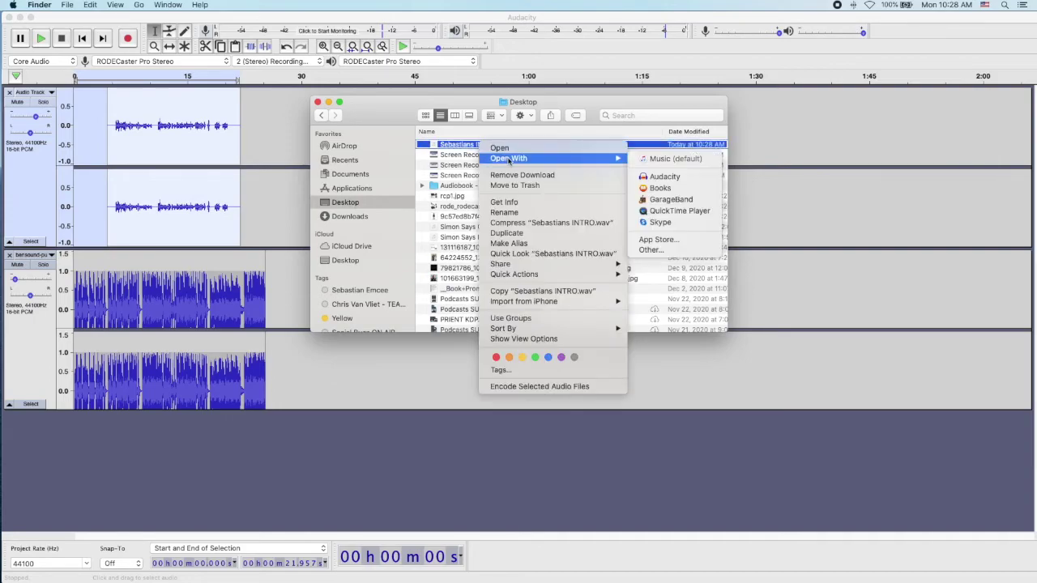
left_click(661, 212)
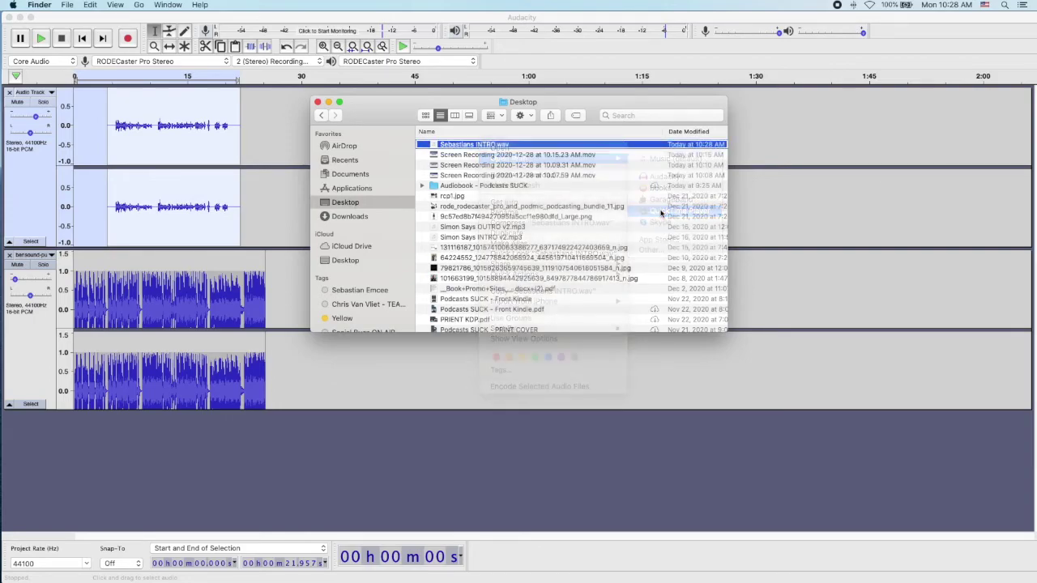
Step: Play and pause the intro, then close QuickTime and the Finder window
left_click(120, 75)
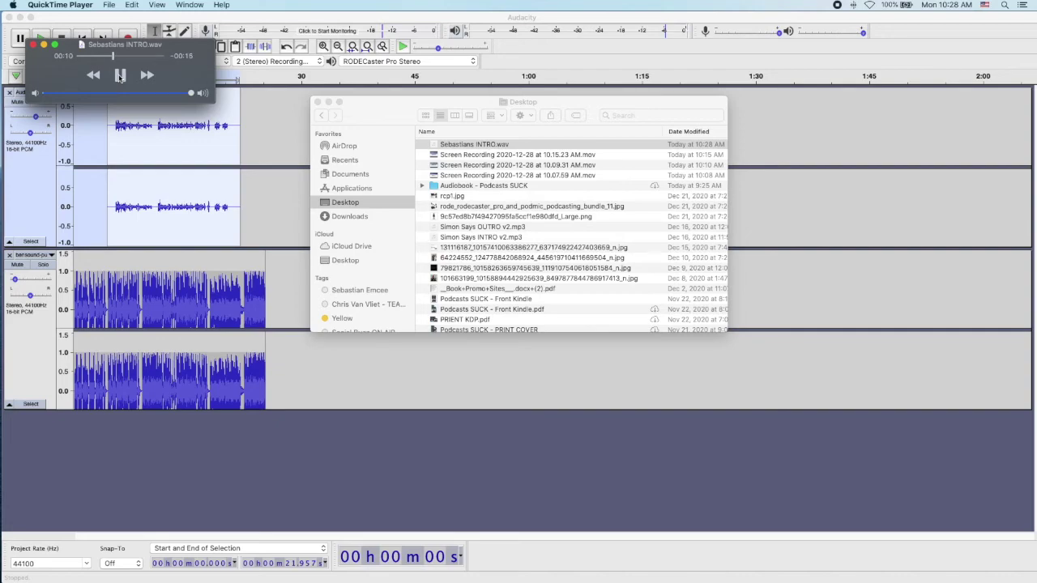
left_click(120, 75)
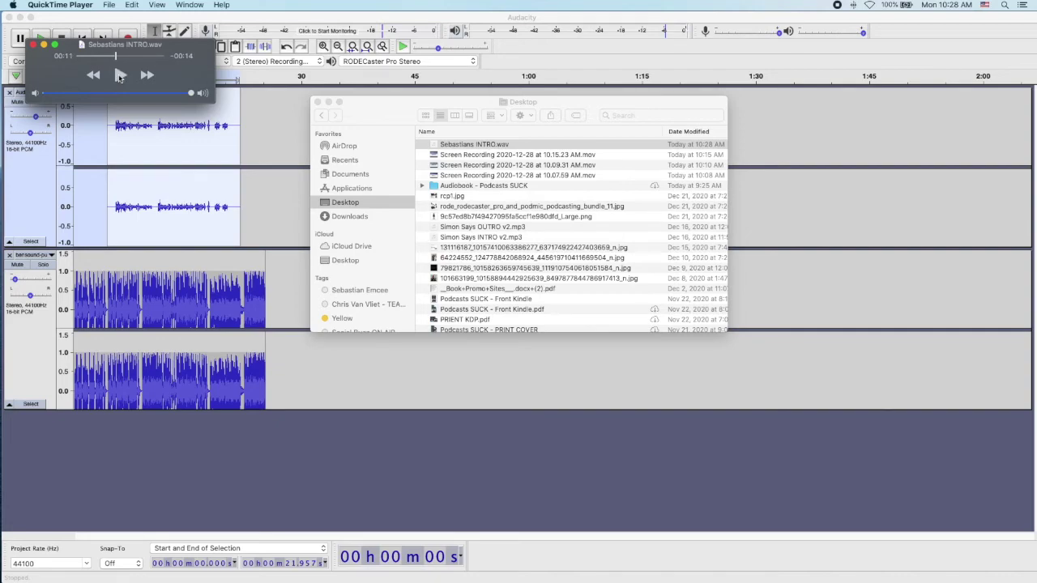
left_click(31, 46)
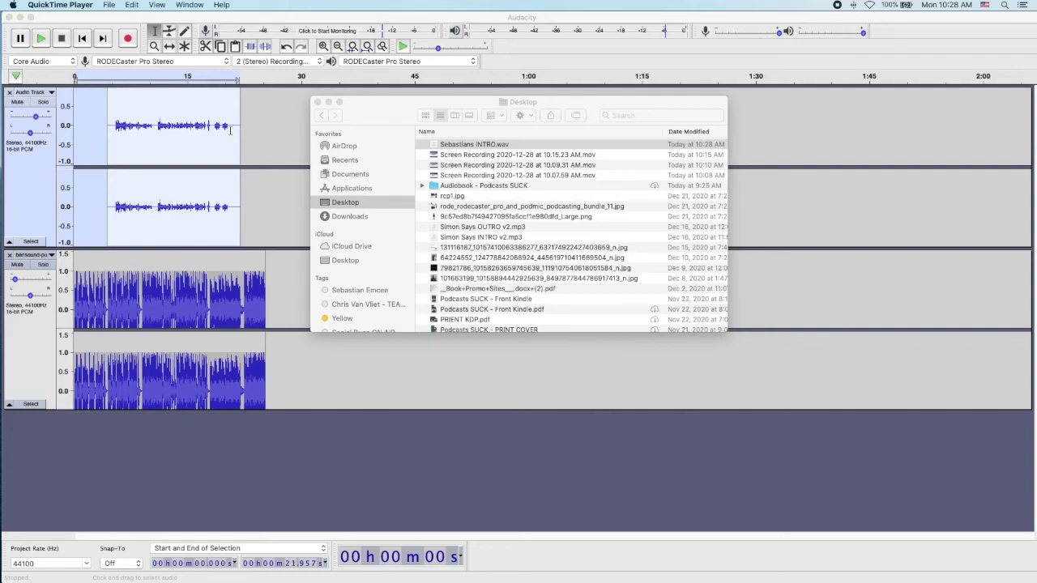
left_click(317, 102)
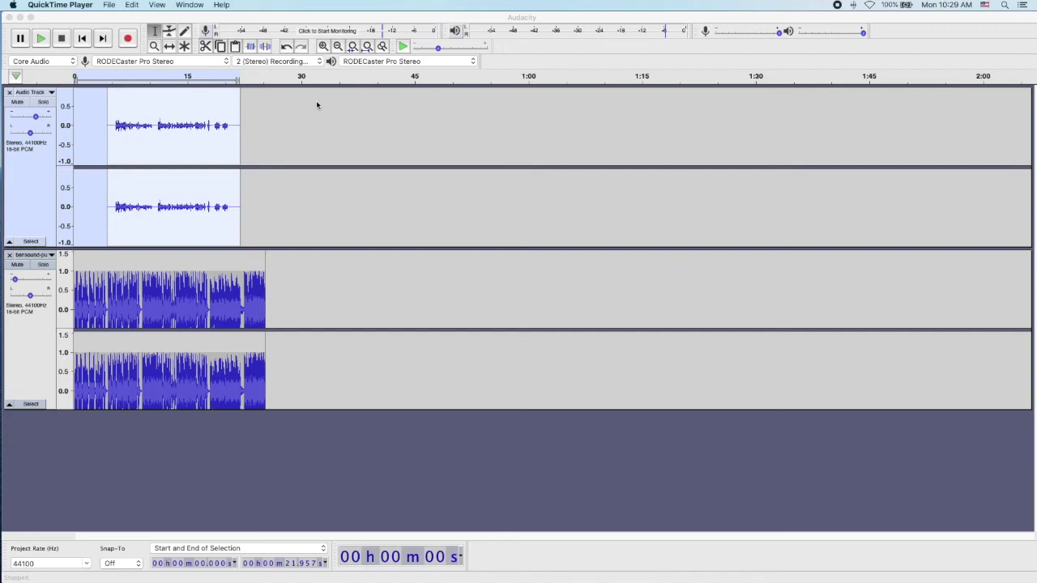
Step: Activate the Audacity intro project window and glance through its menus
left_click(328, 14)
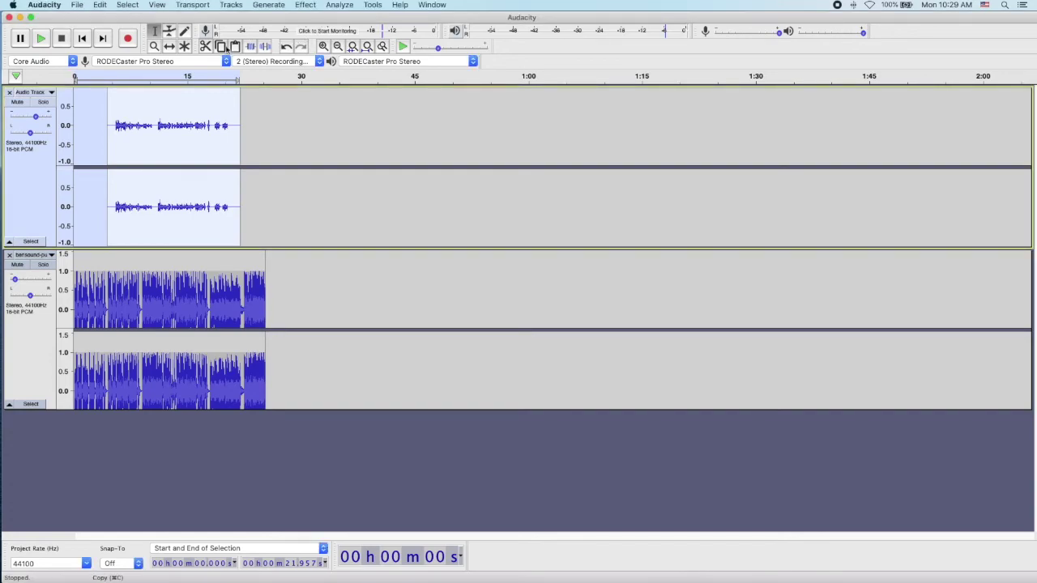
left_click(77, 5)
mouse_move(127, 6)
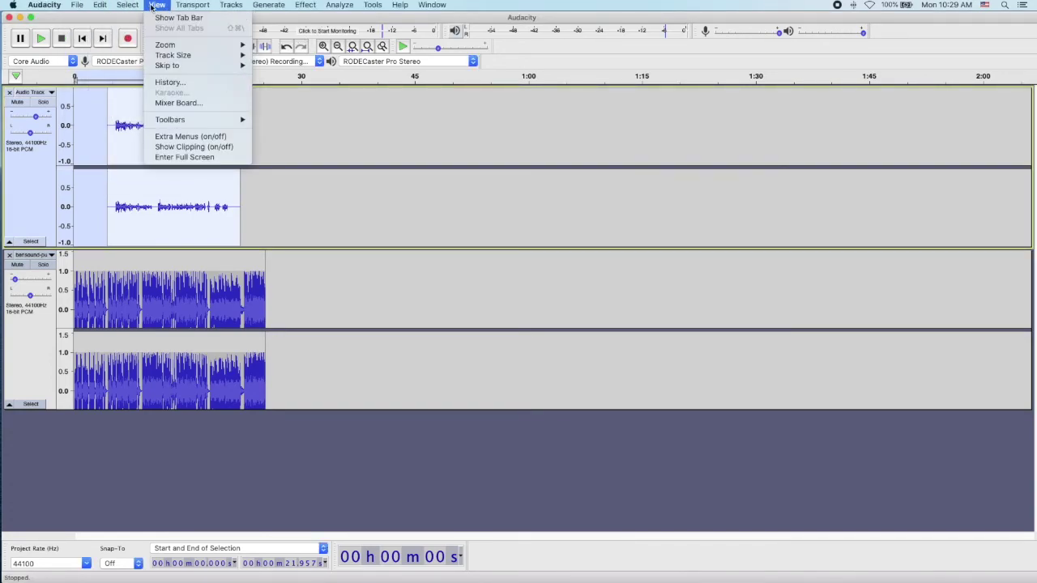
left_click(76, 5)
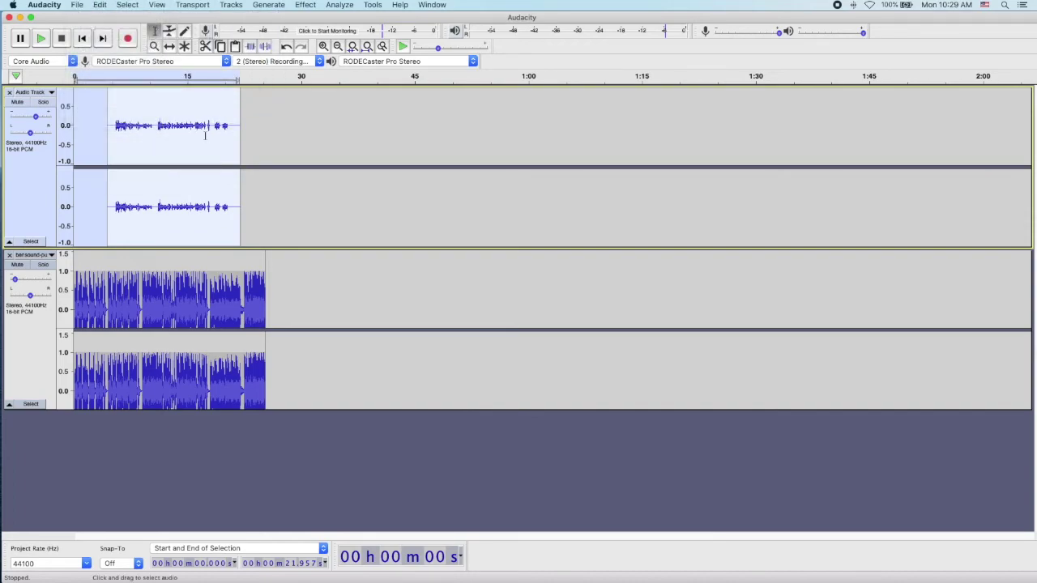